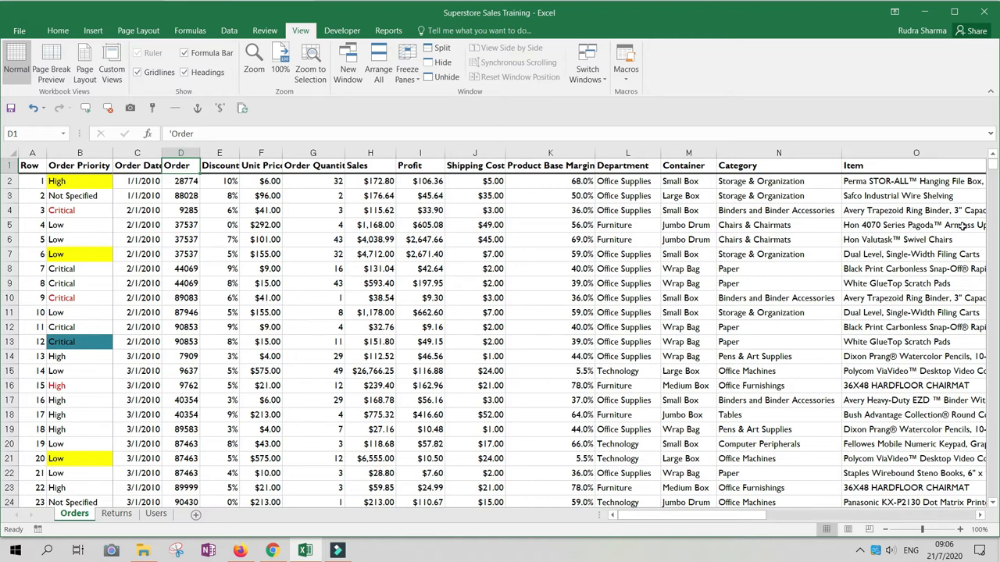
{"action": "left_click", "coordinate": [137, 210]}
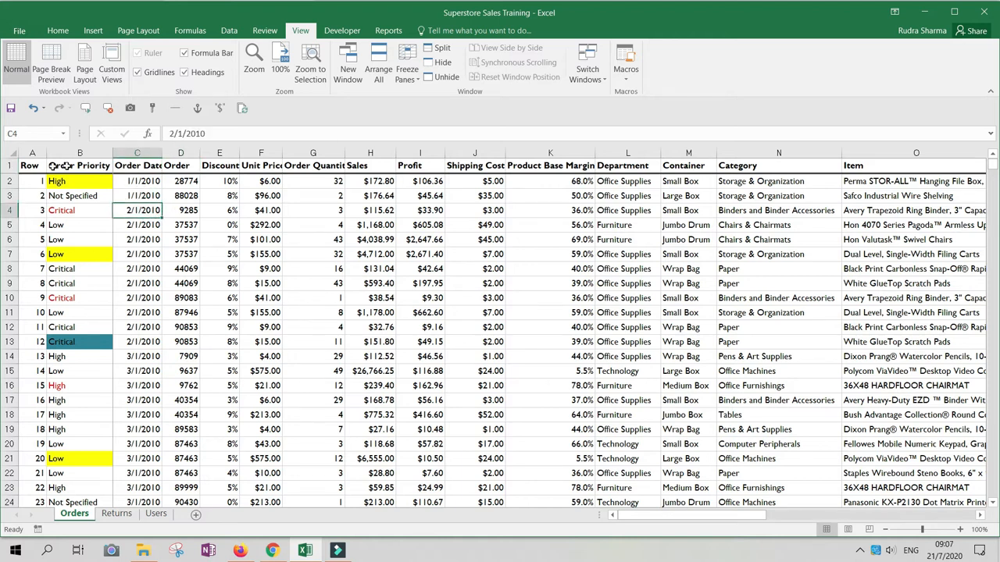
{"action": "left_click_drag", "start_coordinate": [35, 166], "coordinate": [332, 179]}
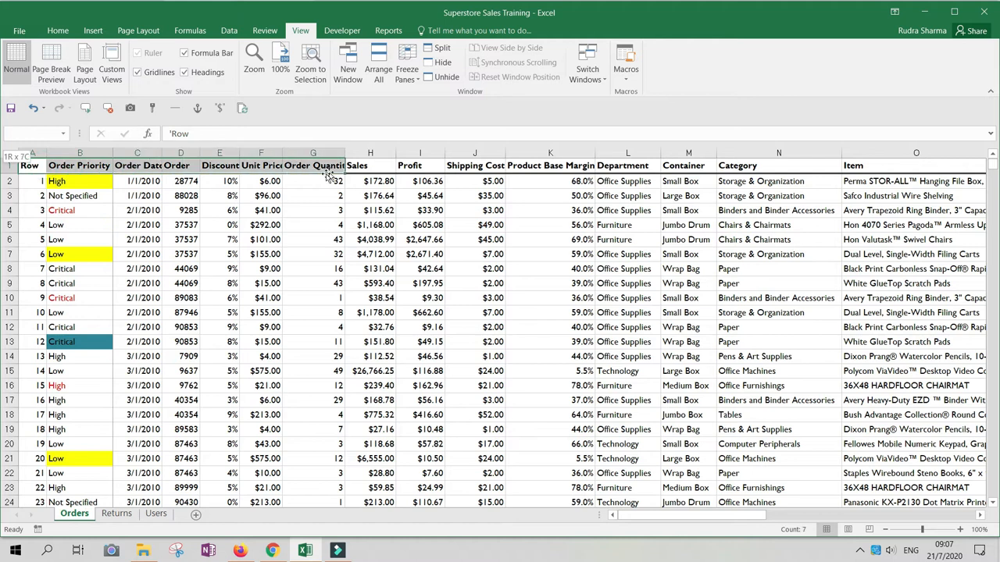
{"action": "left_click", "coordinate": [261, 225]}
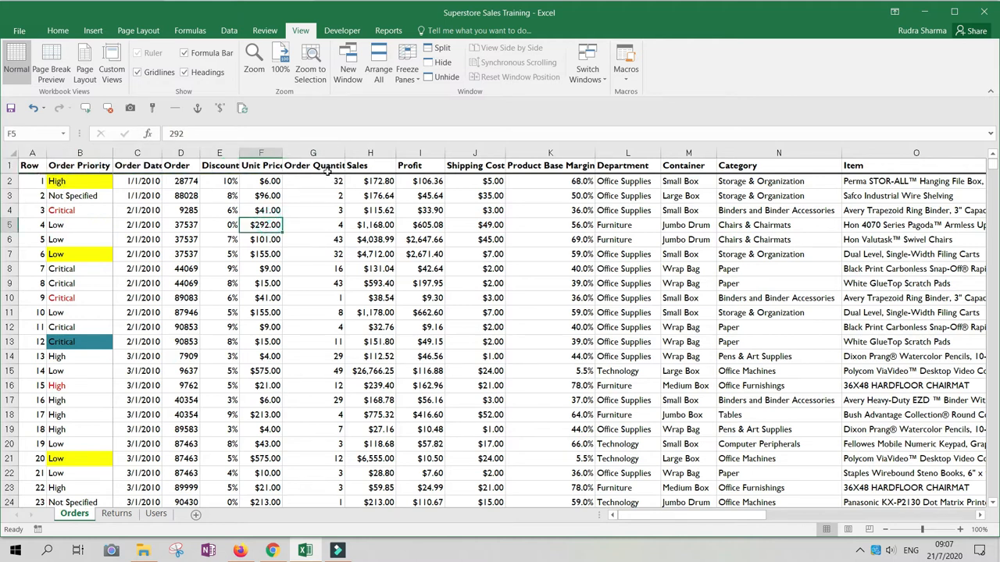
{"action": "left_click", "coordinate": [110, 165]}
{"action": "key", "text": "alt"}
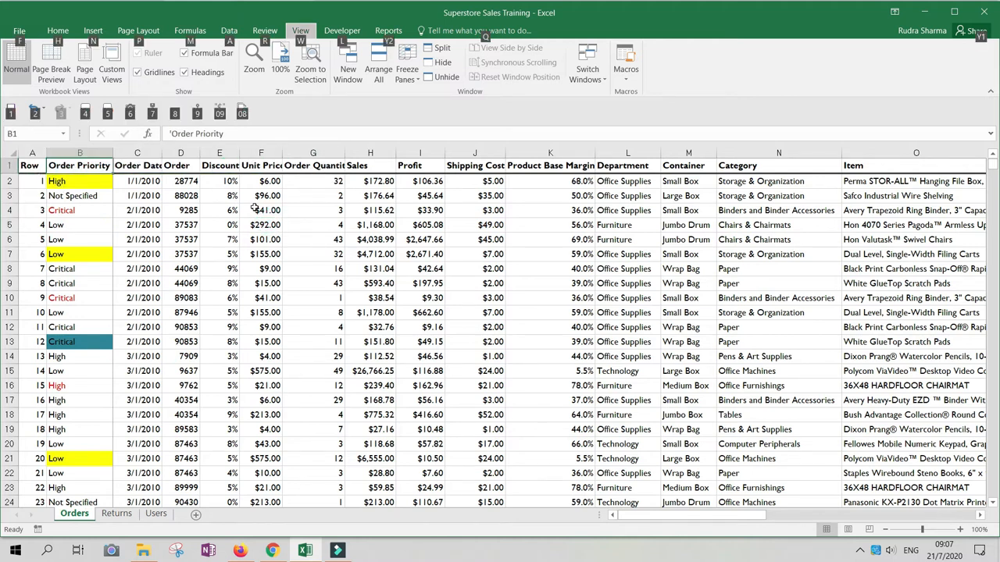
{"action": "left_click", "coordinate": [186, 211]}
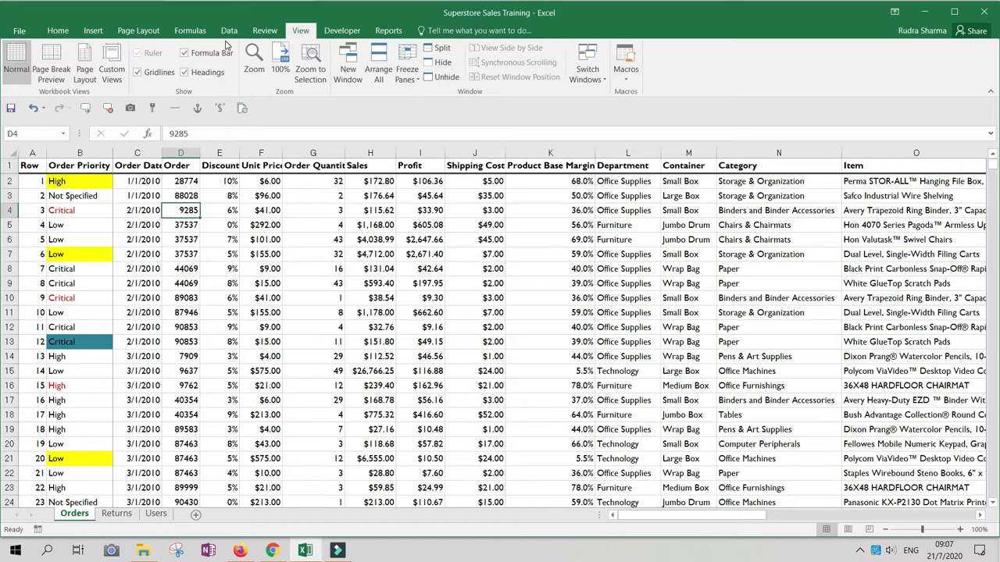
Turn on filtering for the header row of the Orders sheet, switching it off and on again once.
{"action": "left_click", "coordinate": [230, 32]}
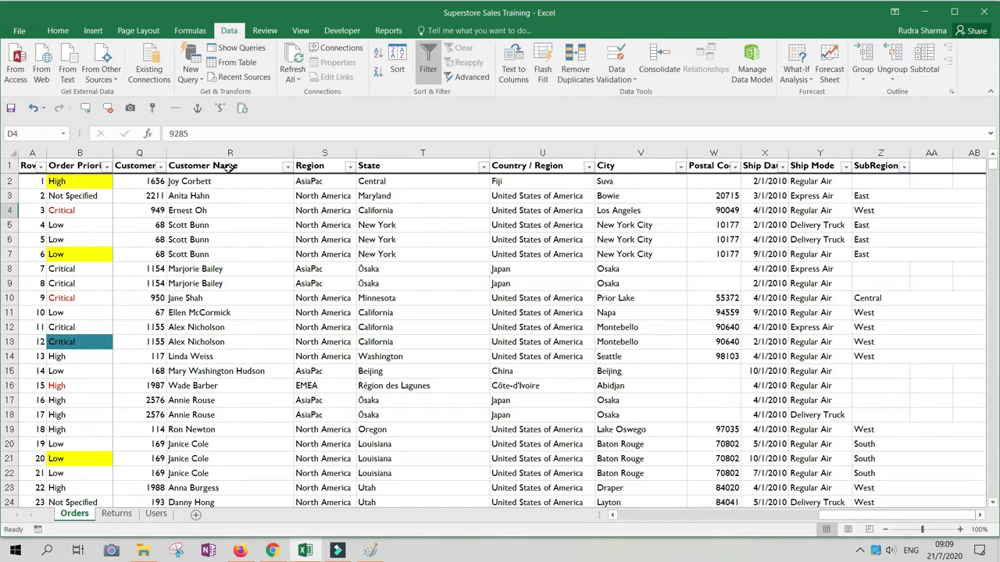
{"action": "scroll", "coordinate": [227, 168], "scroll_direction": "left", "scroll_amount": 5}
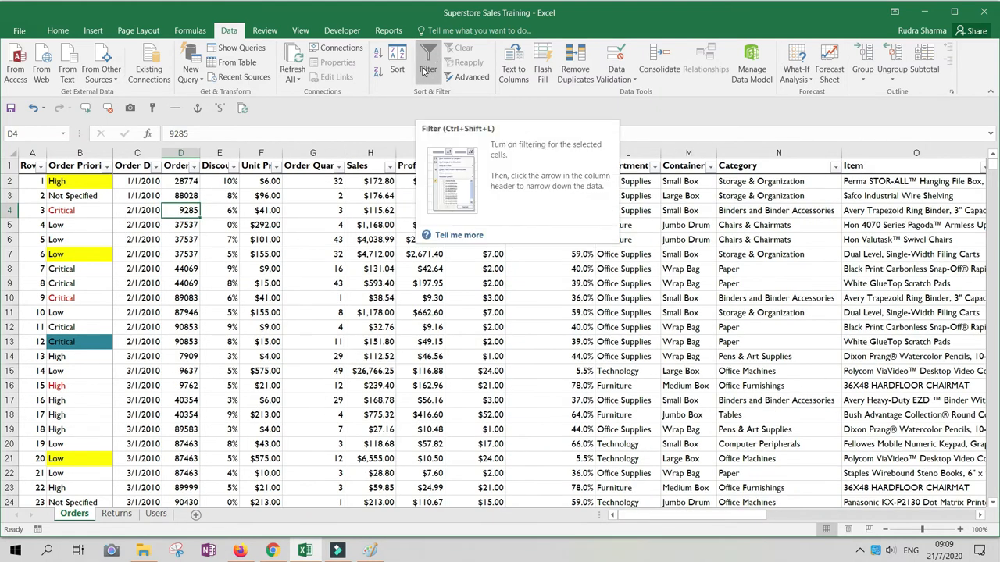
{"action": "left_click", "coordinate": [428, 62]}
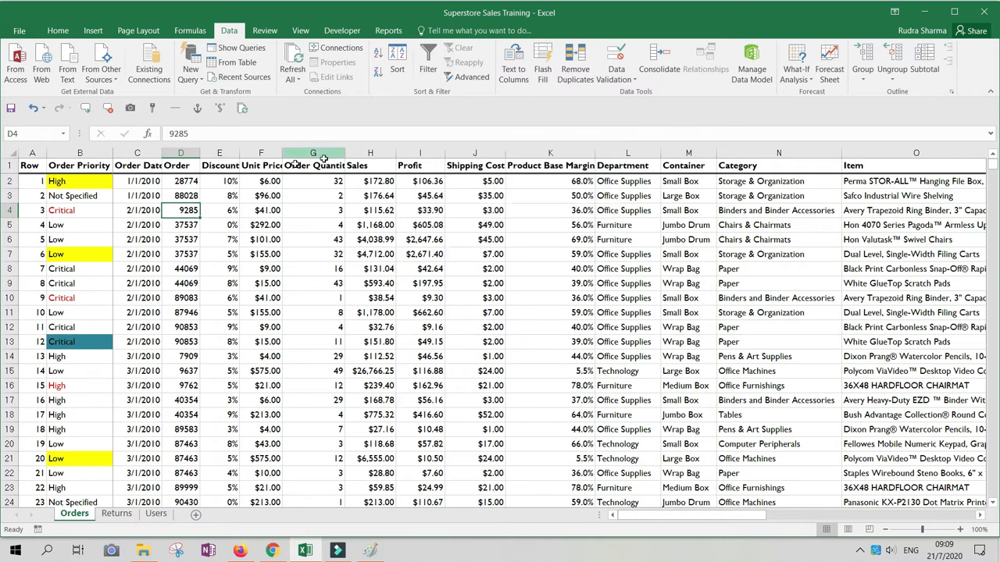
{"action": "left_click", "coordinate": [433, 62]}
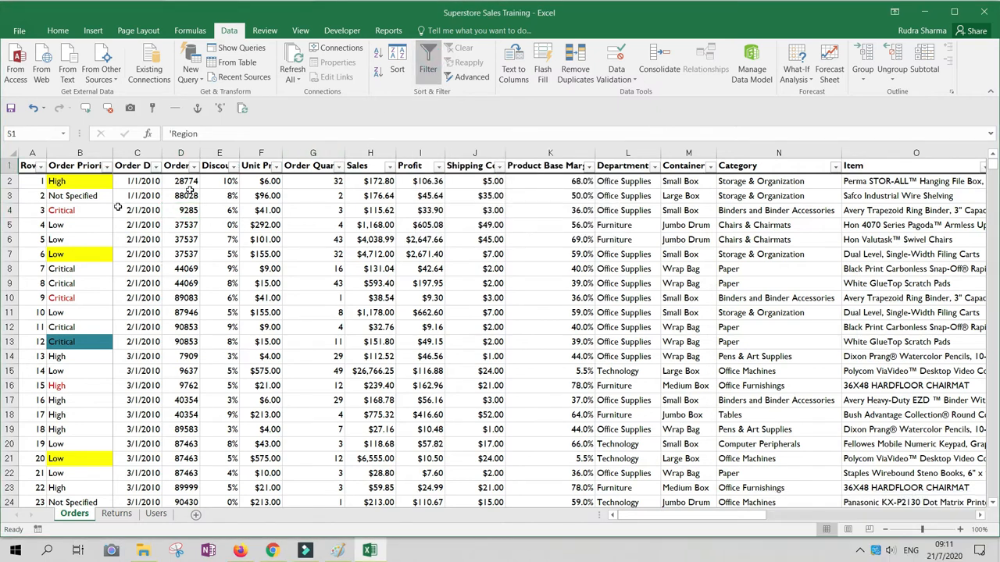
Filter the Order Priority column by the yellow cell color and clear that filter again.
{"action": "left_click", "coordinate": [86, 181]}
{"action": "left_click", "coordinate": [107, 166]}
{"action": "mouse_move", "coordinate": [67, 248]}
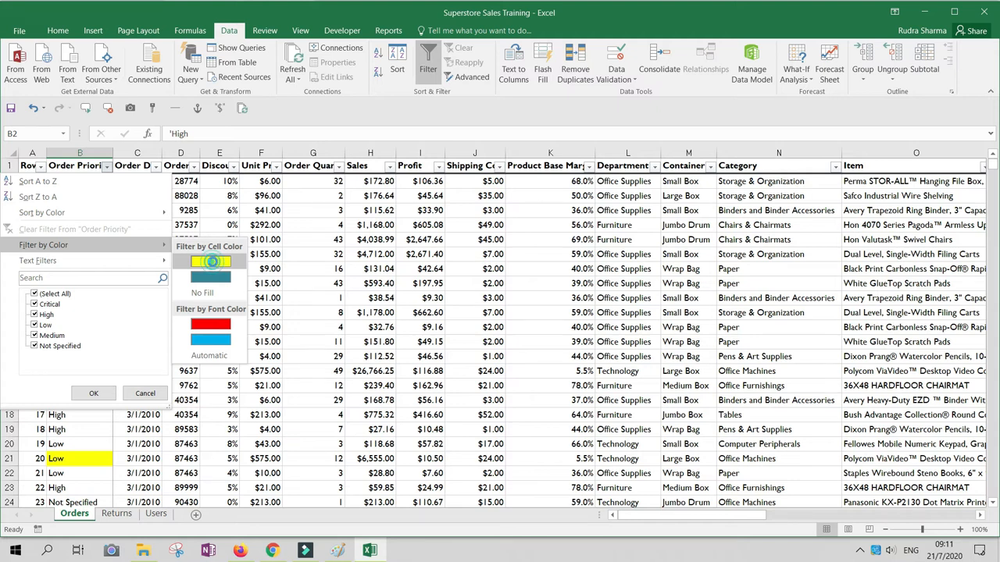
{"action": "left_click", "coordinate": [211, 262]}
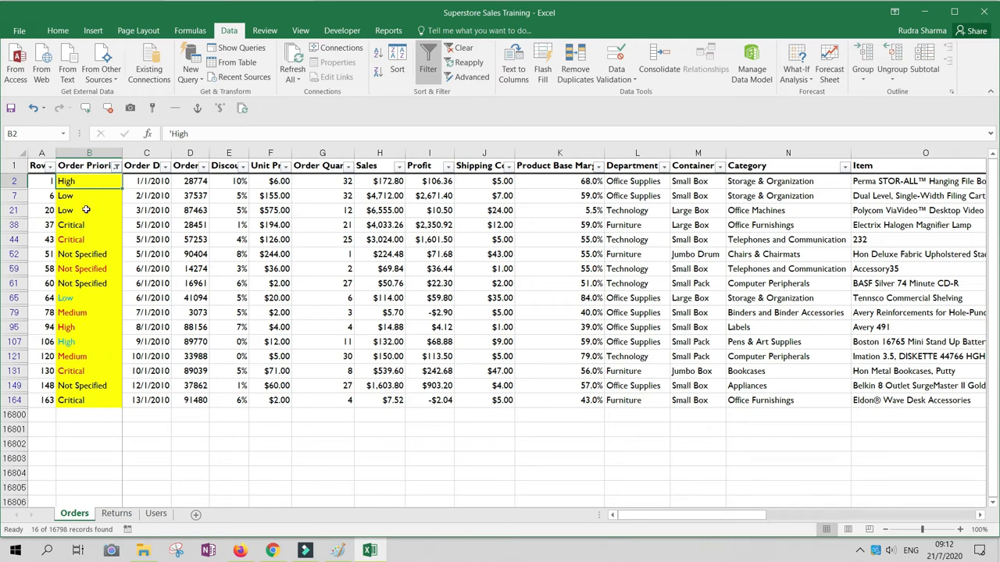
{"action": "left_click", "coordinate": [117, 166]}
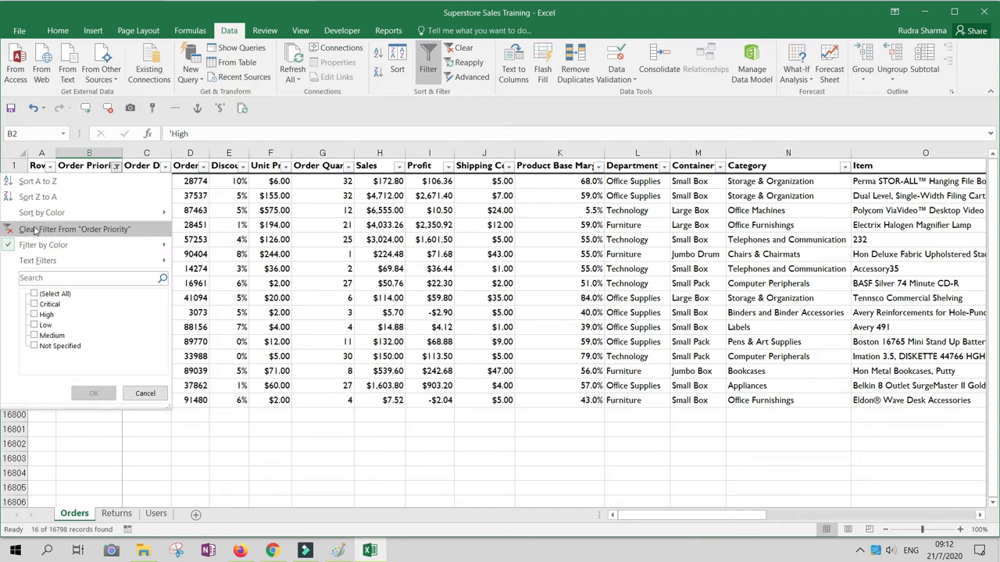
{"action": "left_click", "coordinate": [35, 230]}
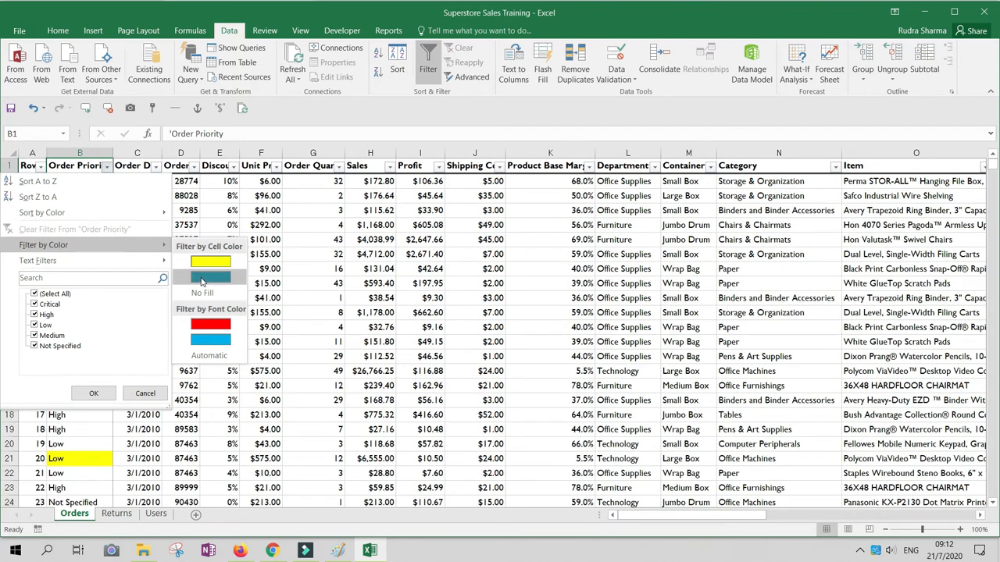
Filter the Order Priority column by the teal cell color and clear that filter again.
{"action": "left_click", "coordinate": [210, 278]}
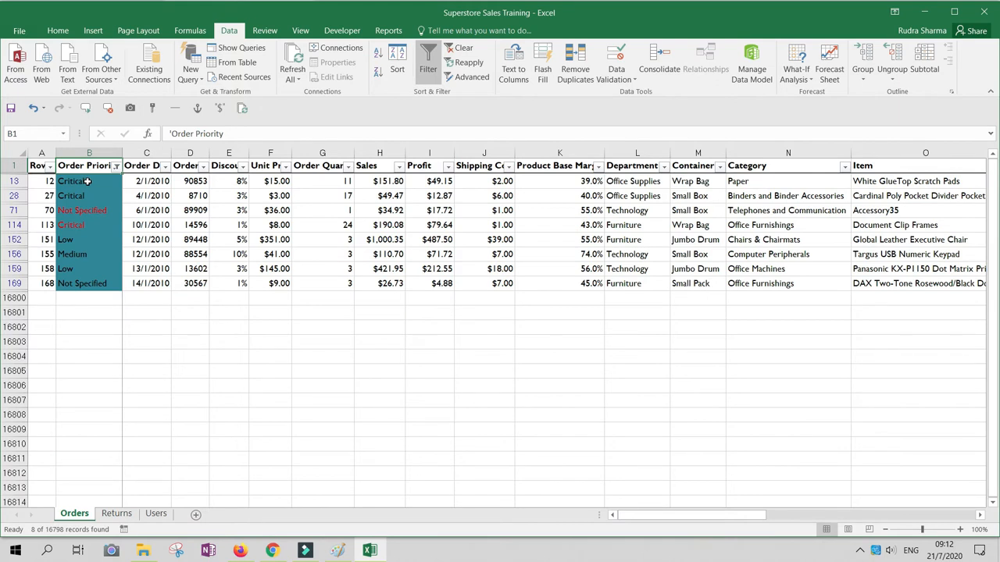
{"action": "left_click", "coordinate": [116, 167]}
{"action": "left_click", "coordinate": [50, 230]}
Filter the Order Priority column by the red font color, look through the matching rows, and clear the filter.
{"action": "left_click", "coordinate": [106, 167]}
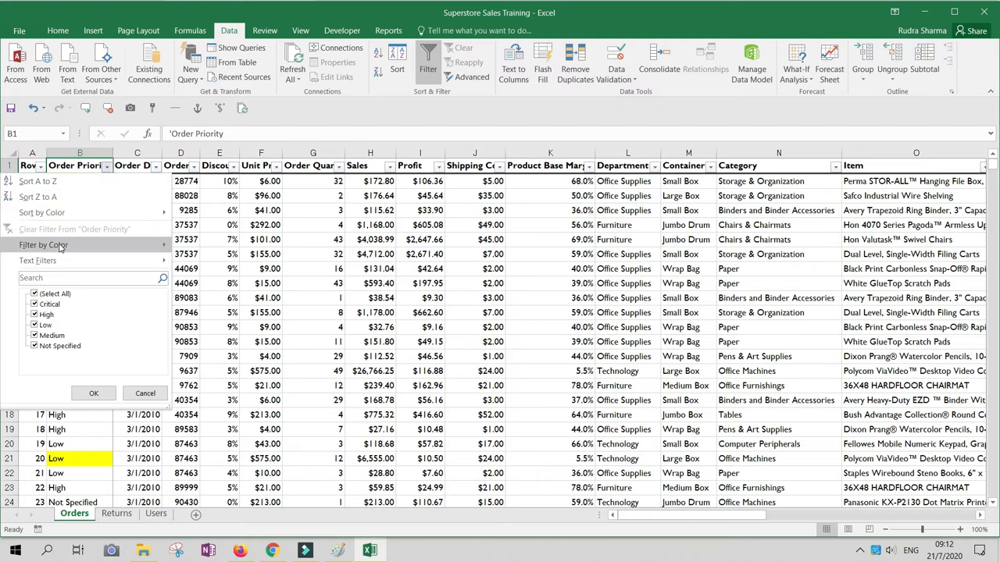
{"action": "mouse_move", "coordinate": [59, 245]}
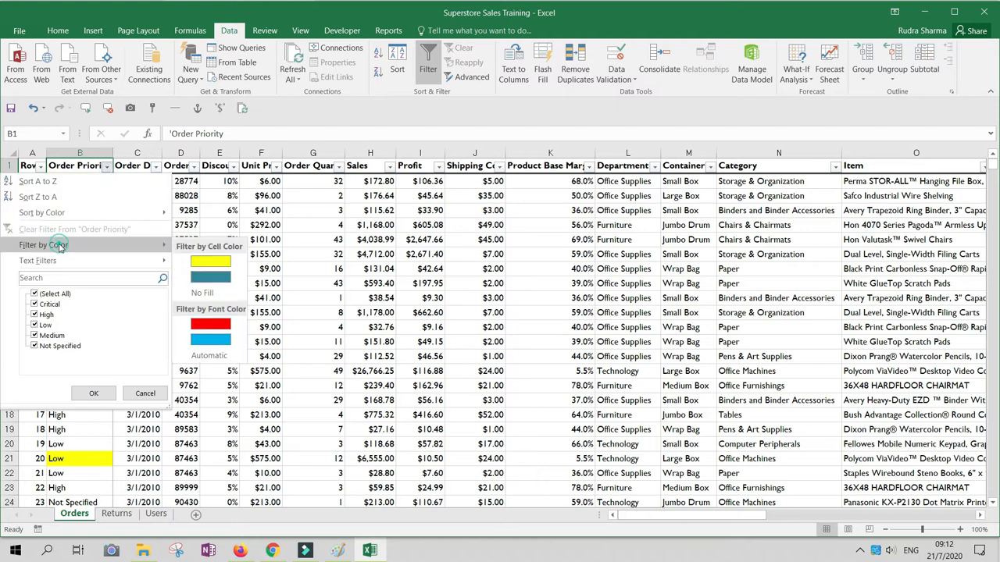
{"action": "left_click", "coordinate": [211, 323]}
{"action": "left_click_drag", "start_coordinate": [94, 187], "coordinate": [104, 403]}
{"action": "left_click", "coordinate": [78, 211]}
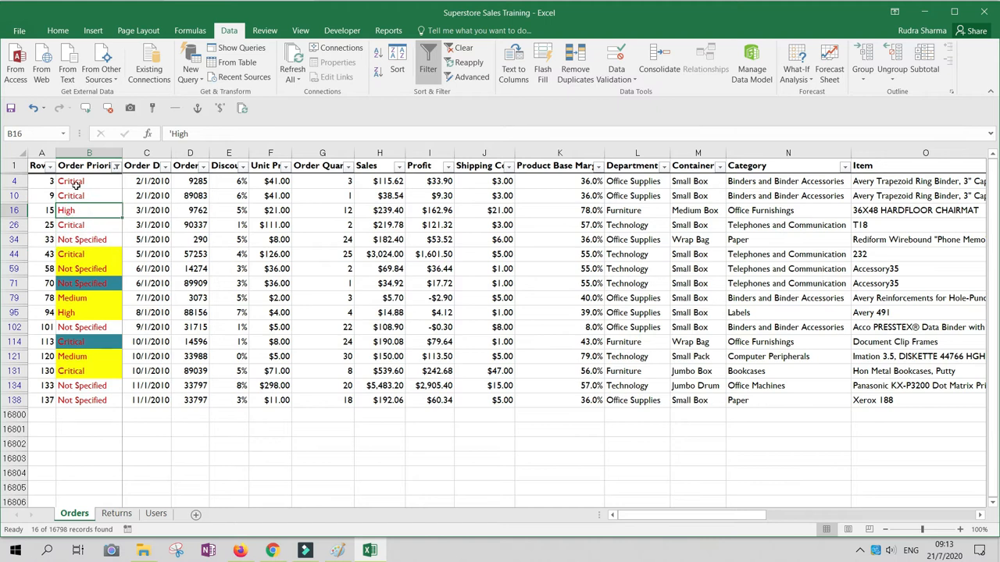
{"action": "key", "text": "Up"}
{"action": "key", "text": "Up"}
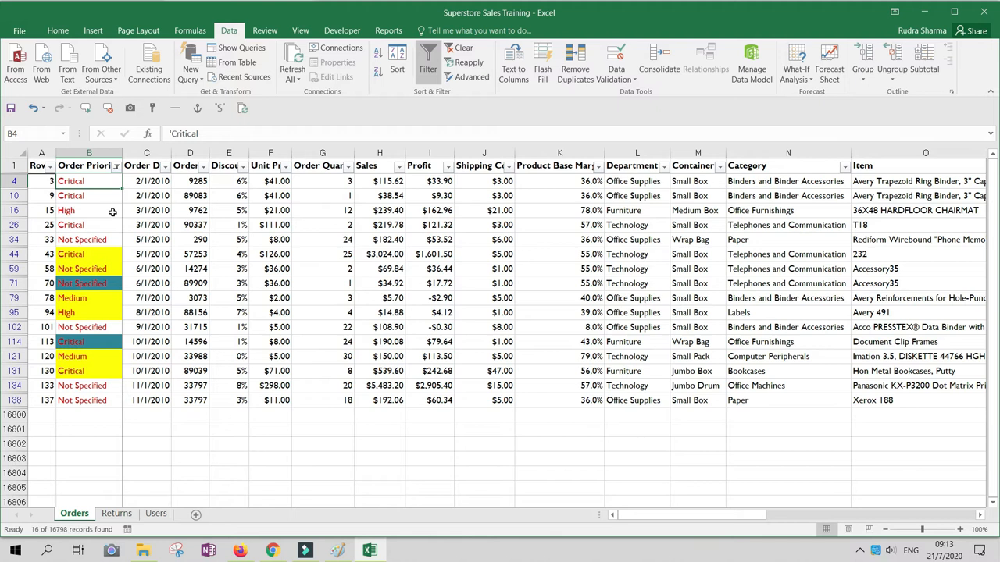
{"action": "left_click", "coordinate": [115, 166]}
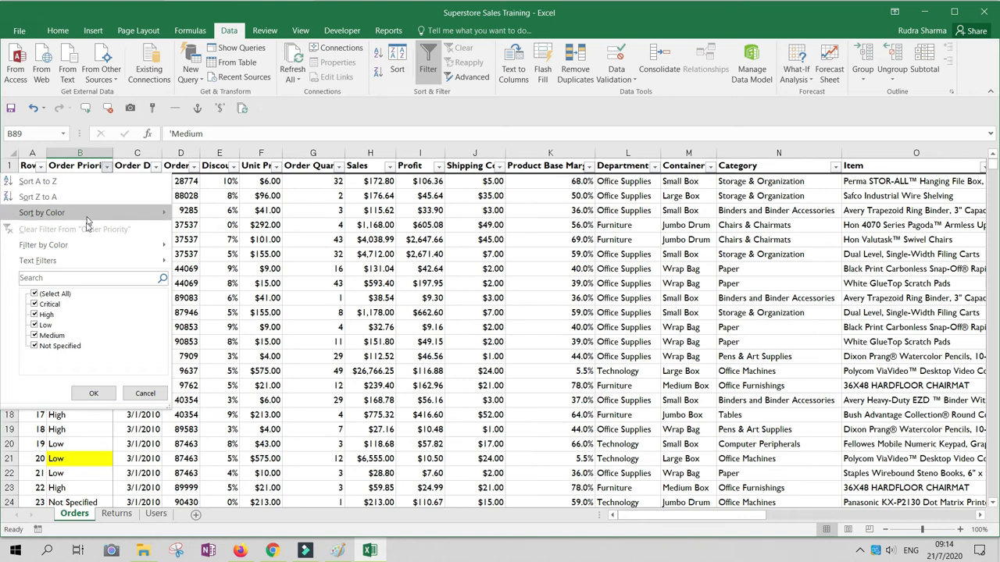
{"action": "mouse_move", "coordinate": [74, 264]}
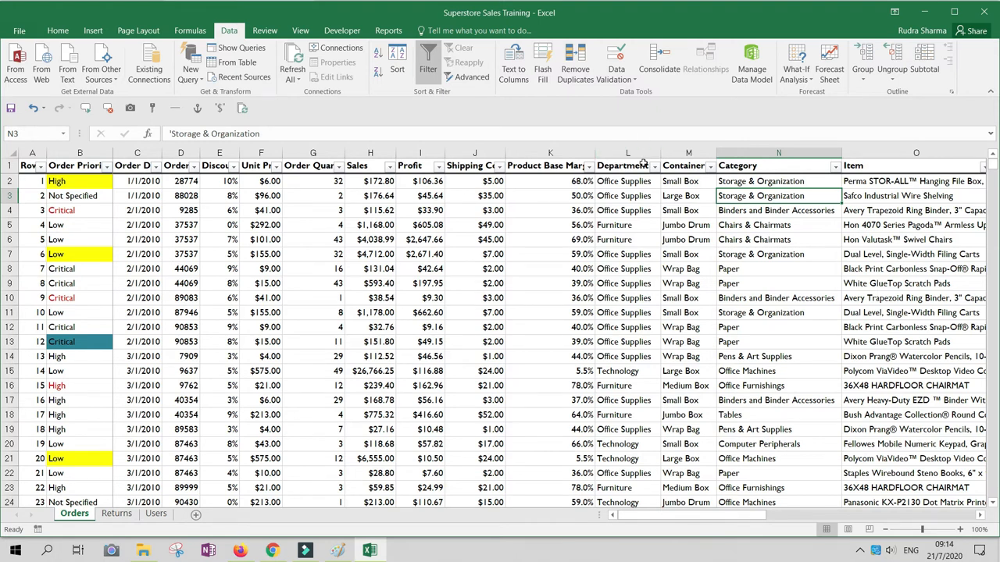
Apply a text filter to the Department column showing rows that equal Technology, and look through the filtered rows.
{"action": "left_click", "coordinate": [653, 165]}
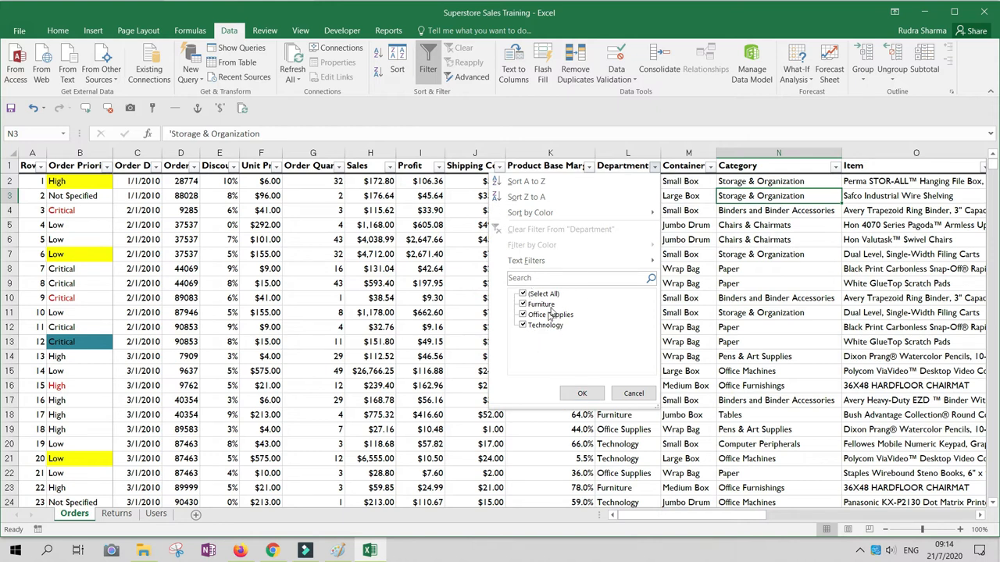
{"action": "mouse_move", "coordinate": [559, 265]}
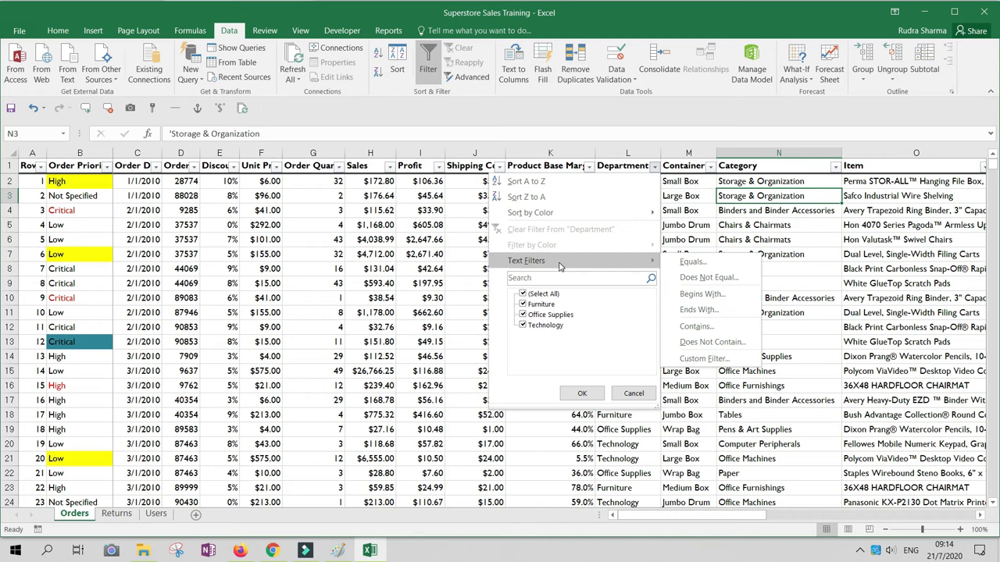
{"action": "left_click", "coordinate": [692, 263]}
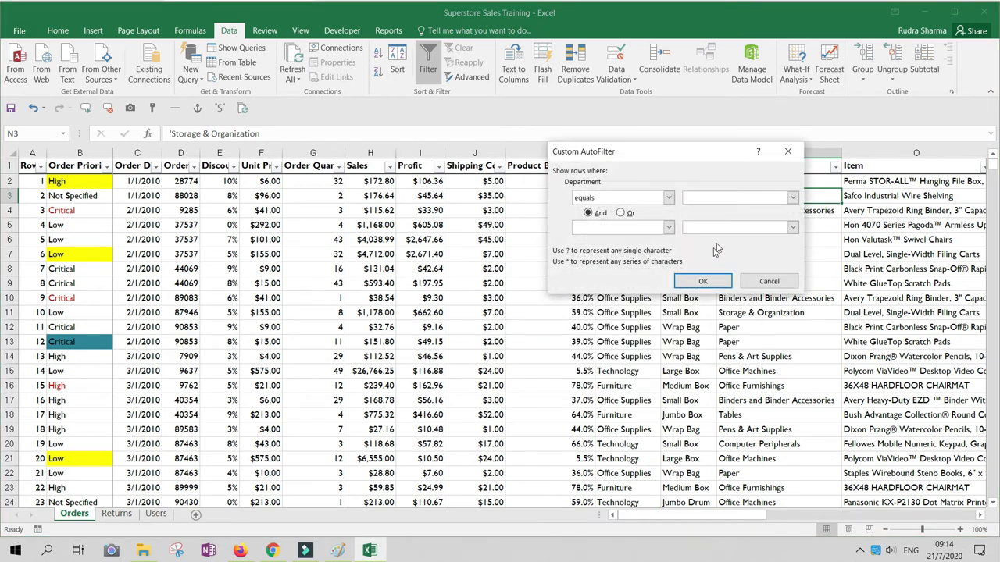
{"action": "left_click", "coordinate": [791, 199]}
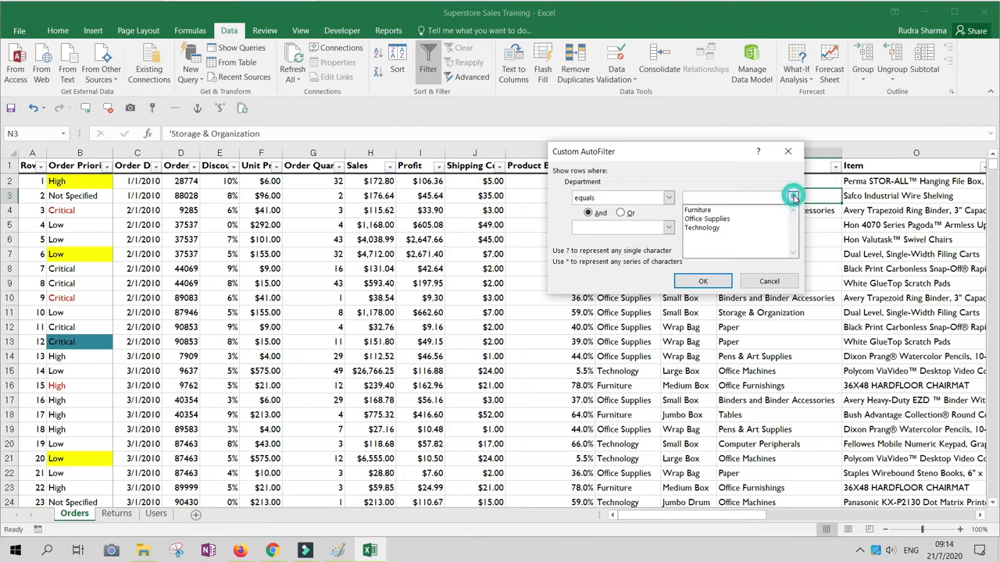
{"action": "left_click", "coordinate": [714, 230]}
{"action": "left_click", "coordinate": [702, 281]}
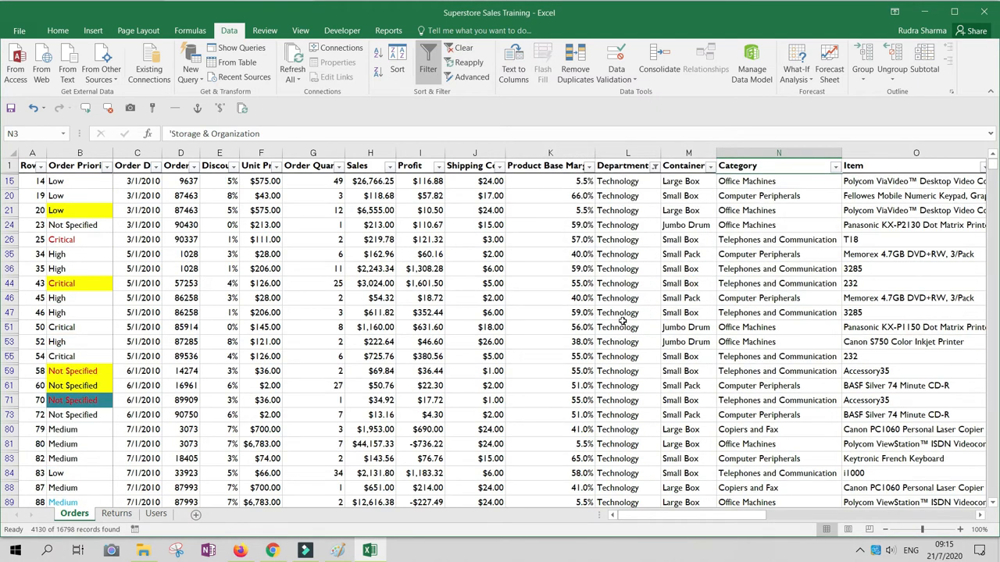
{"action": "scroll", "coordinate": [625, 336], "scroll_direction": "down", "scroll_amount": 15}
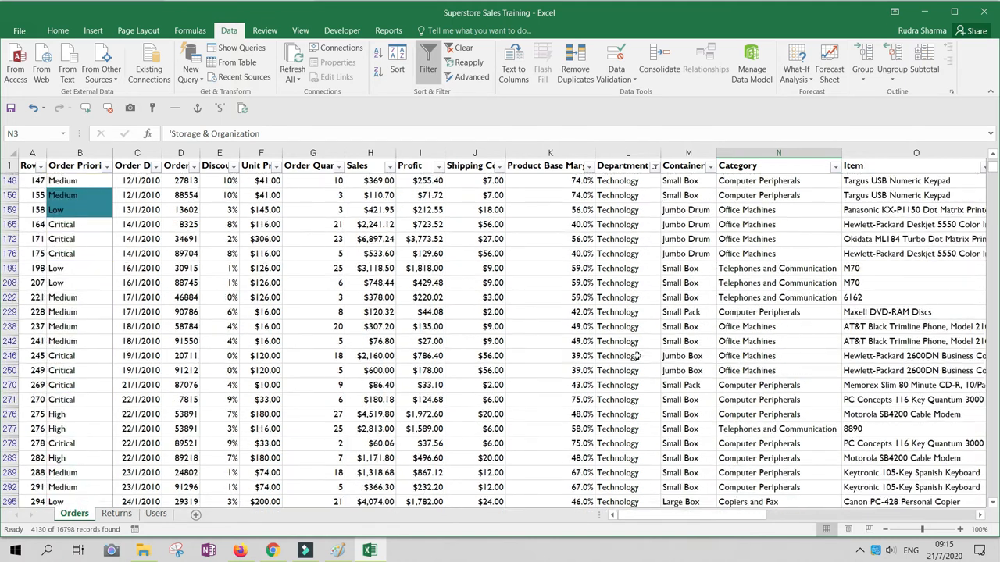
{"action": "scroll", "coordinate": [625, 362], "scroll_direction": "up", "scroll_amount": 15}
Change the Department text filter to does not equal Technology, look through the rows, and clear the filter.
{"action": "left_click", "coordinate": [654, 166]}
{"action": "mouse_move", "coordinate": [593, 260]}
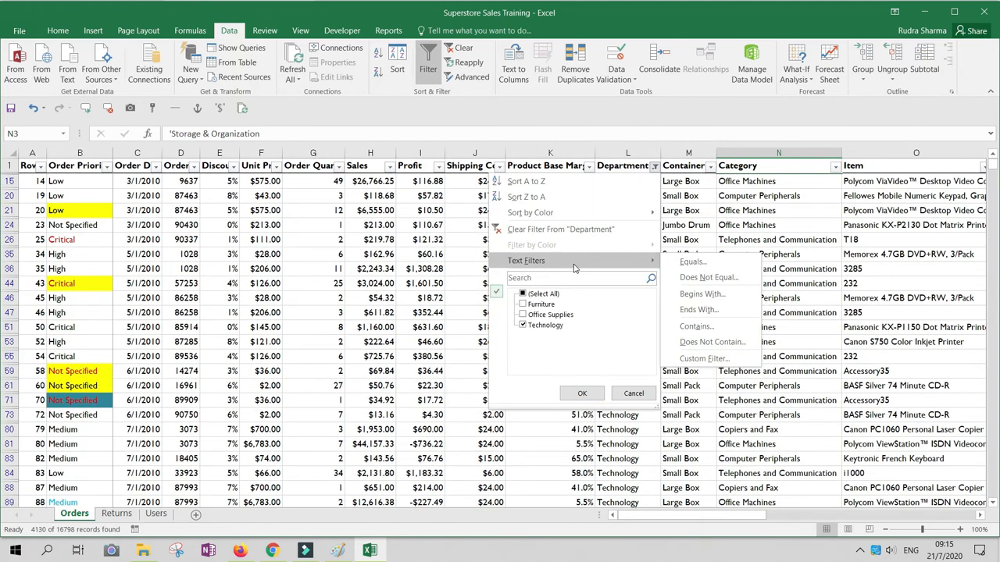
{"action": "left_click", "coordinate": [711, 280]}
{"action": "left_click", "coordinate": [792, 198]}
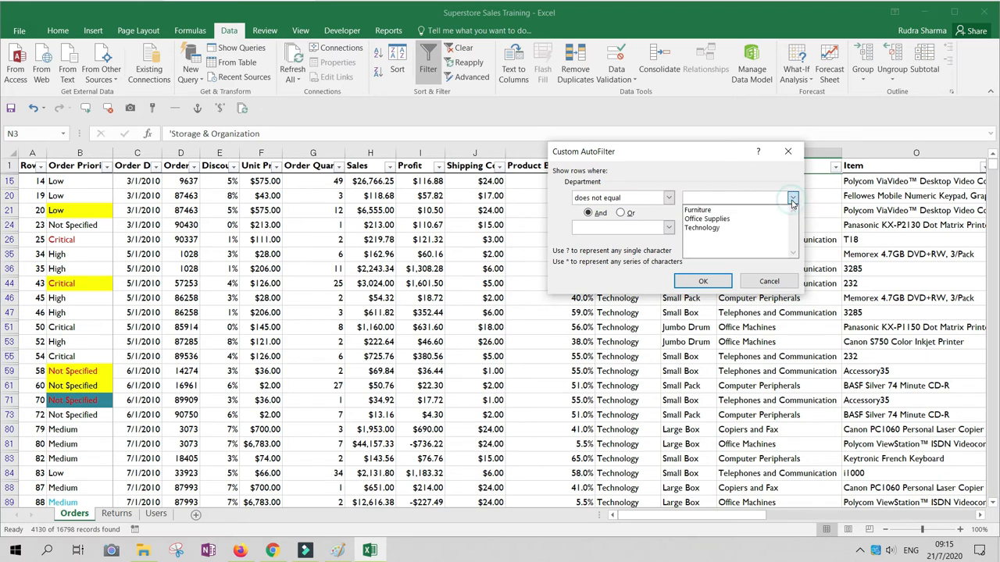
{"action": "left_click", "coordinate": [719, 230]}
{"action": "left_click", "coordinate": [700, 283]}
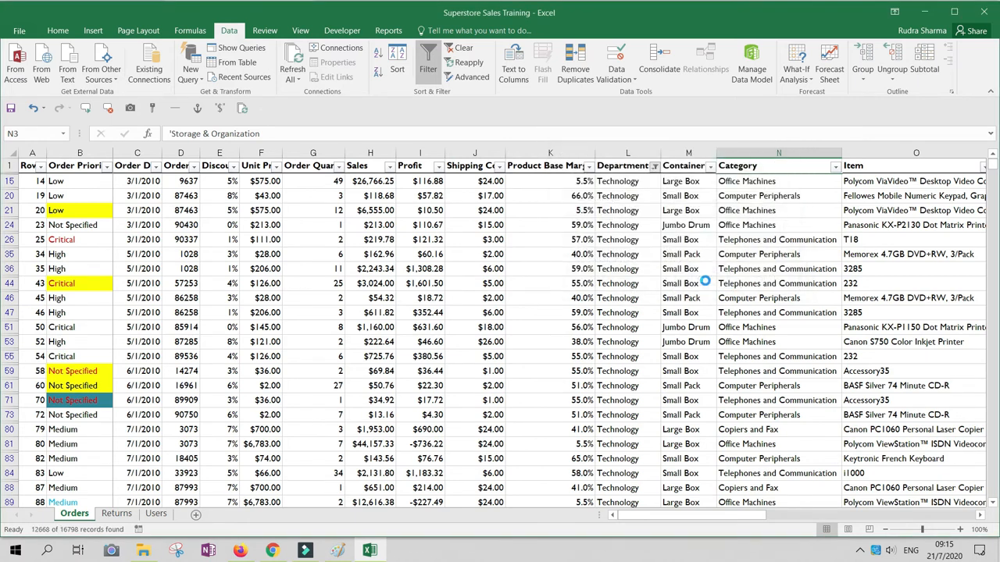
{"action": "scroll", "coordinate": [637, 312], "scroll_direction": "down", "scroll_amount": 13}
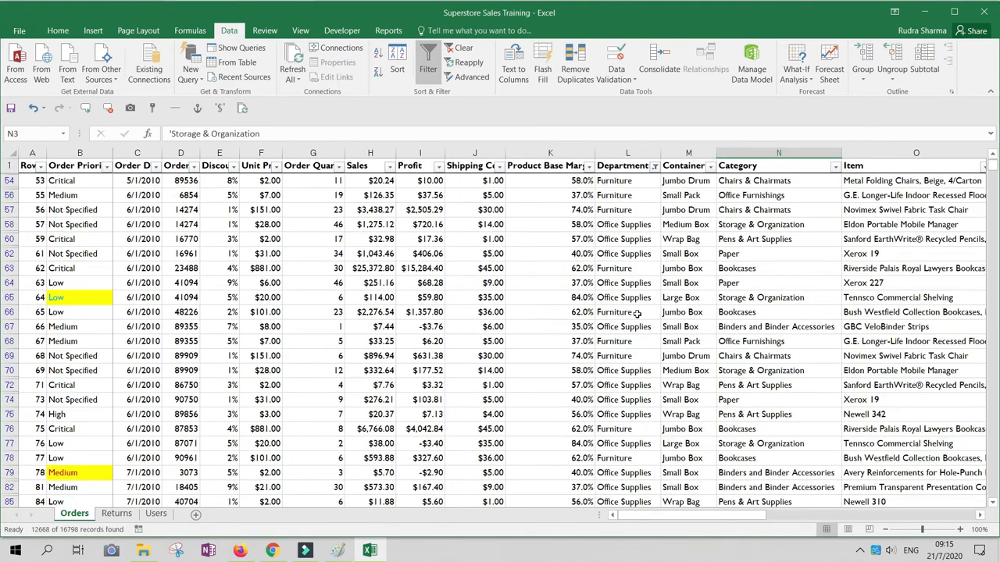
{"action": "left_click", "coordinate": [654, 165]}
{"action": "left_click", "coordinate": [543, 230]}
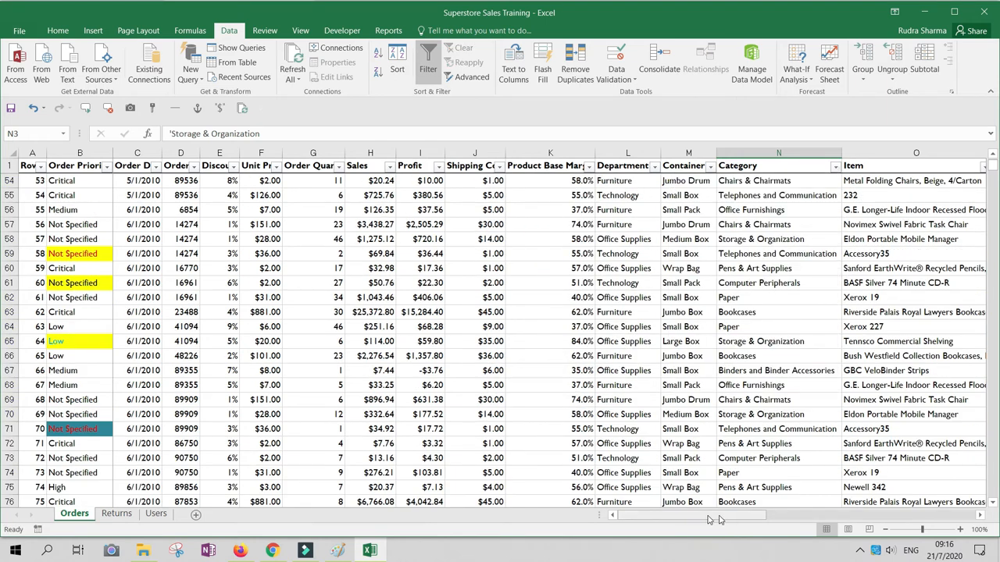
Apply a text filter to the Item column showing rows that begin with "Black".
{"action": "left_click_drag", "start_coordinate": [709, 519], "coordinate": [755, 519]}
{"action": "left_click", "coordinate": [858, 166]}
{"action": "mouse_move", "coordinate": [831, 261]}
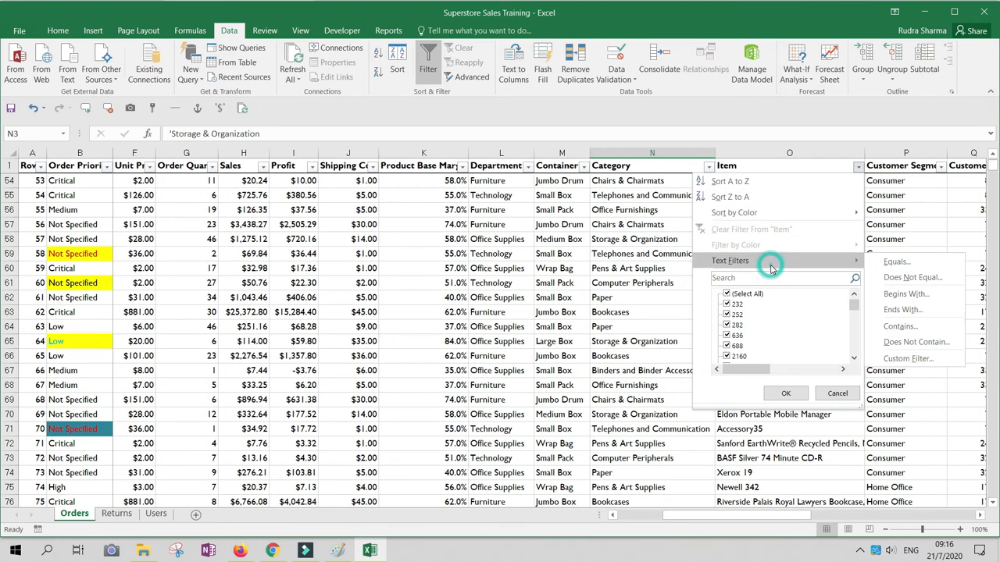
{"action": "left_click", "coordinate": [921, 294]}
{"action": "type", "text": "Black"}
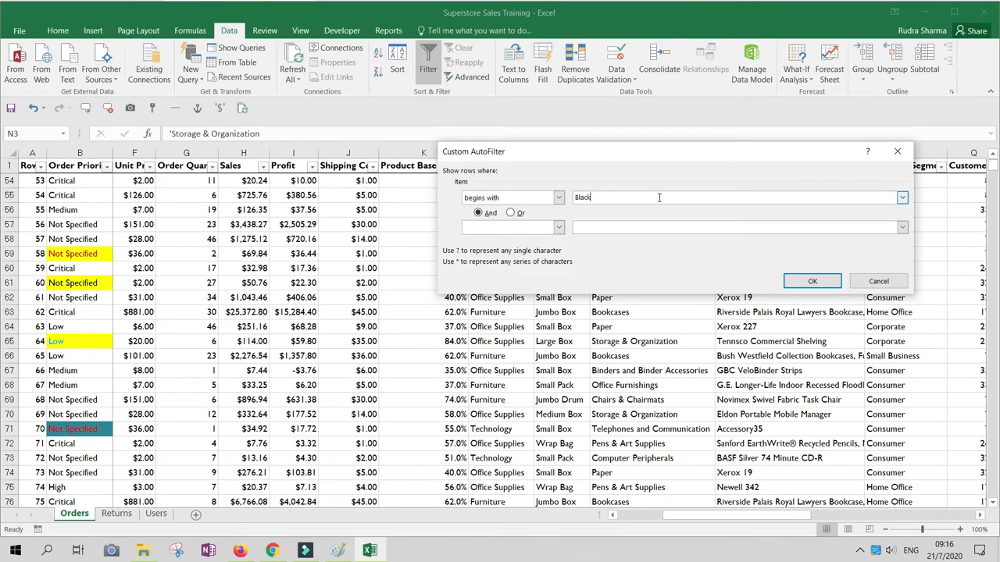
{"action": "left_click_drag", "start_coordinate": [795, 154], "coordinate": [636, 209]}
{"action": "key", "text": "Return"}
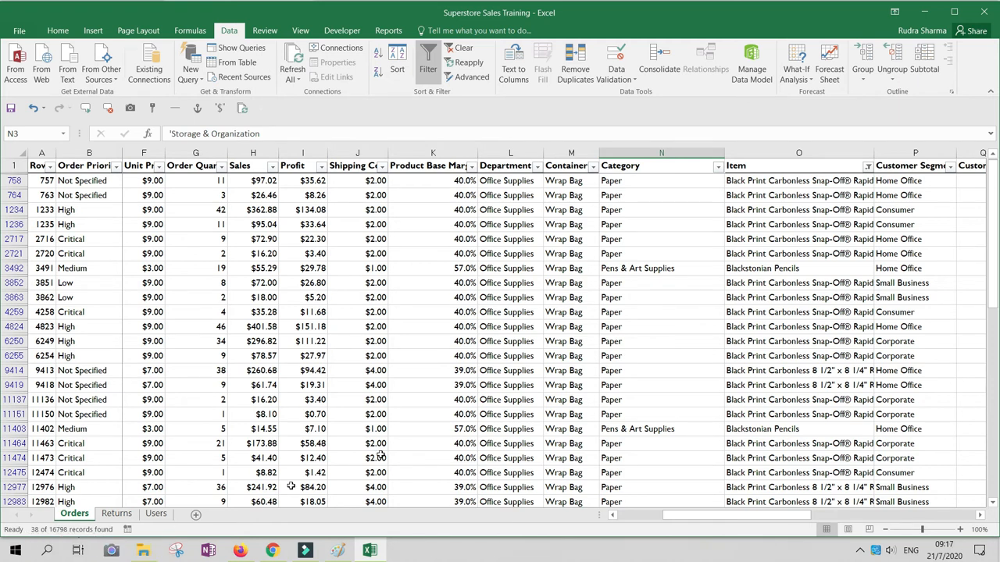
{"action": "left_click", "coordinate": [755, 197]}
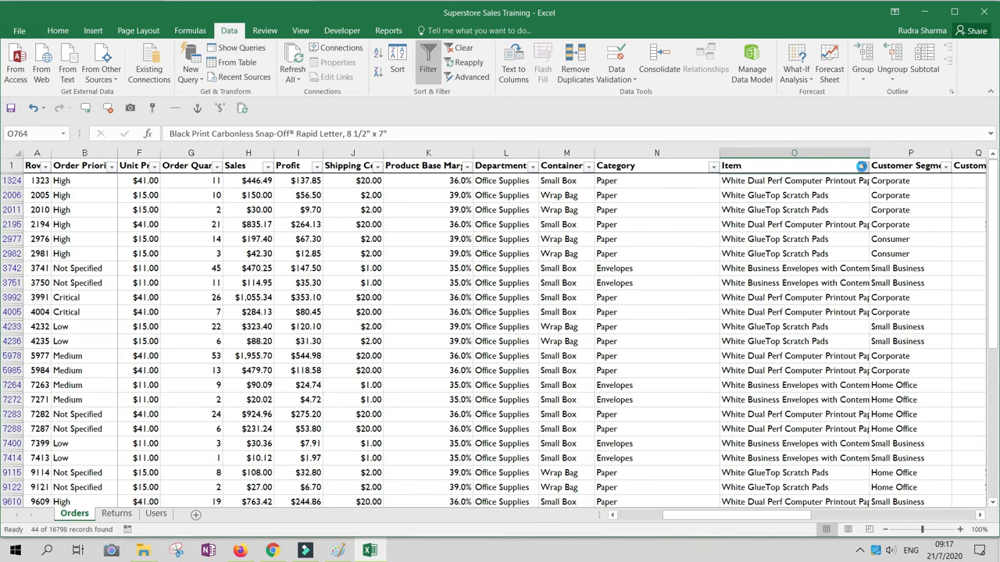
Change the Item text filter to show rows that end with "Pads".
{"action": "left_click", "coordinate": [862, 166]}
{"action": "mouse_move", "coordinate": [781, 260]}
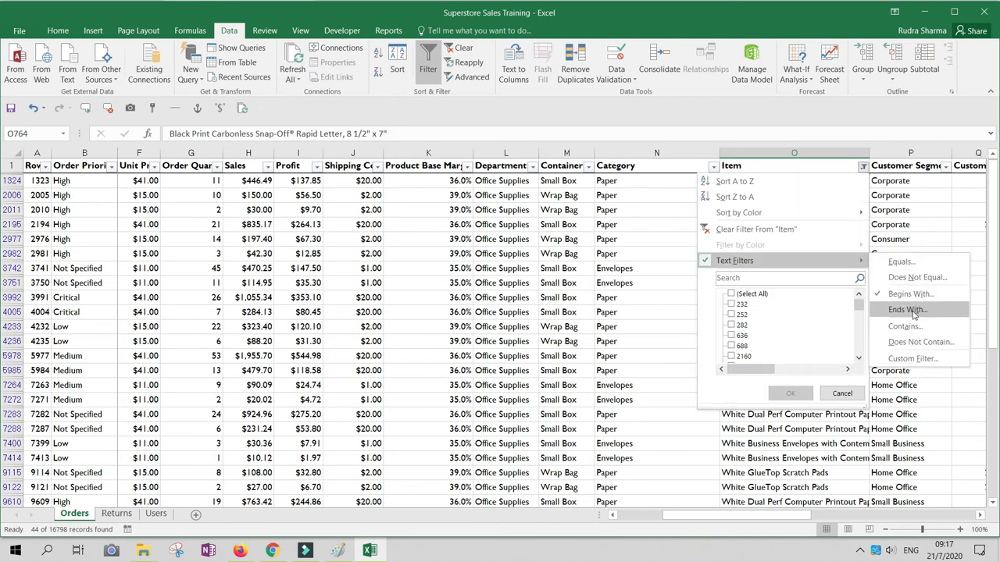
{"action": "left_click", "coordinate": [907, 310]}
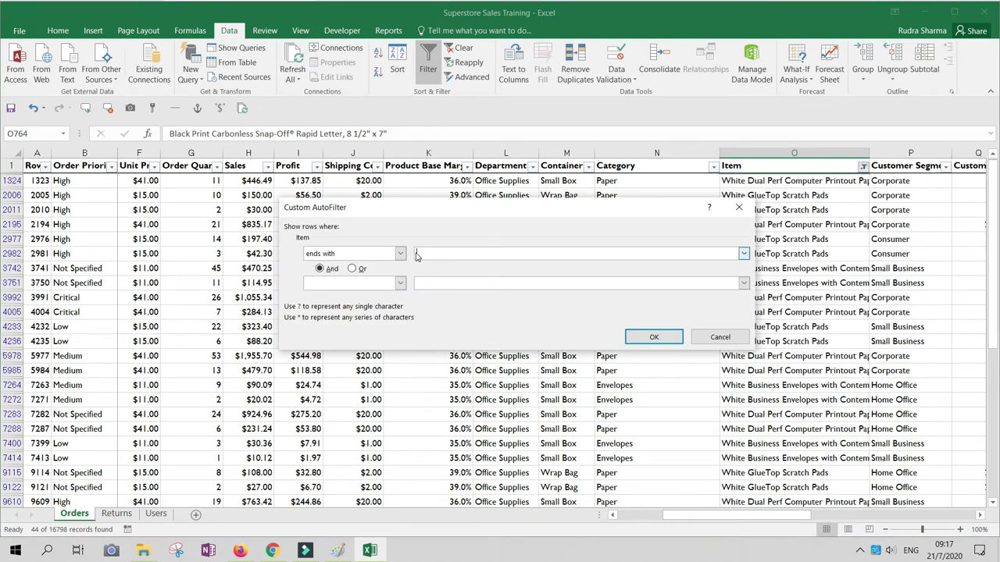
{"action": "key", "text": "Return"}
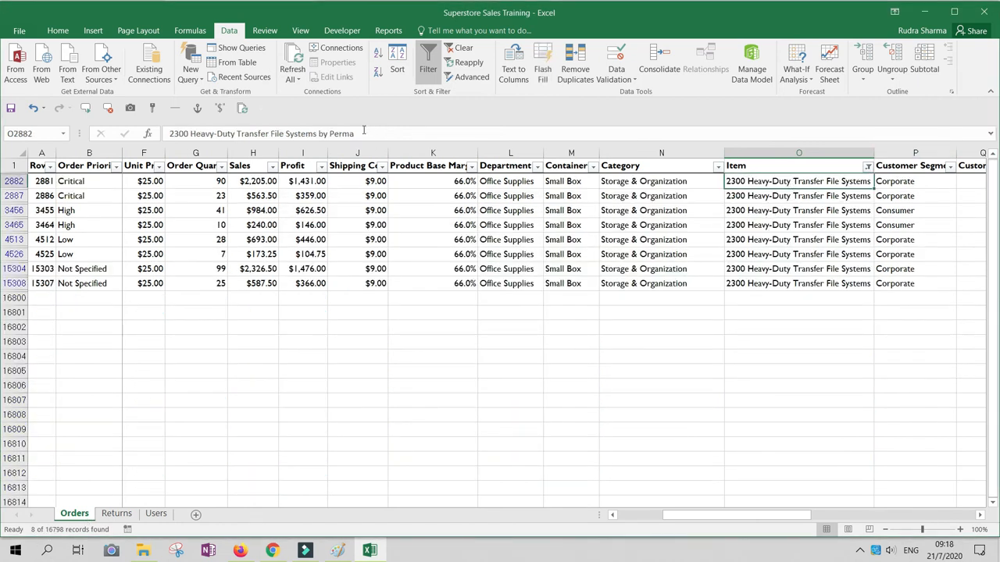
Change the Item text filter to show rows that contain a comma.
{"action": "left_click", "coordinate": [792, 181]}
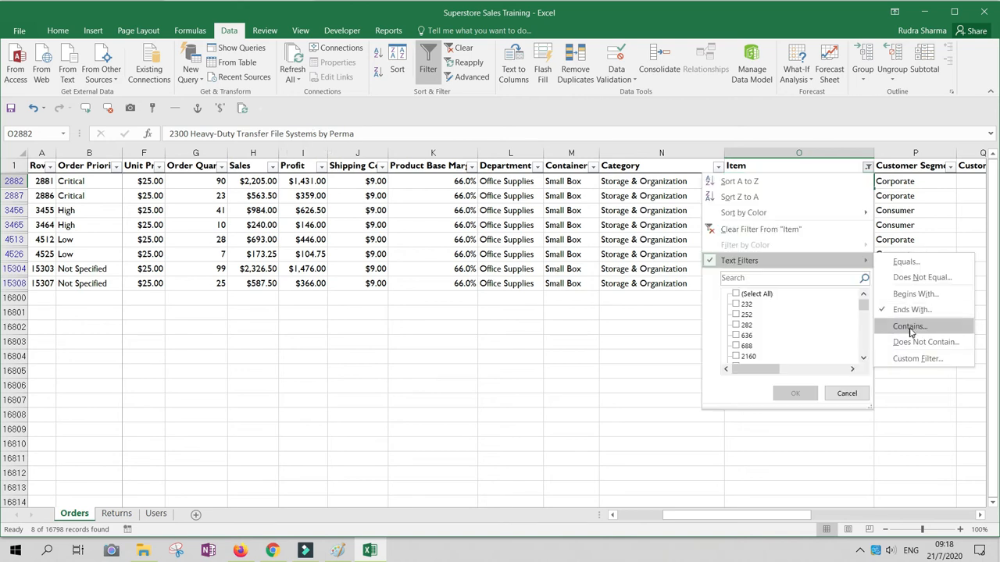
{"action": "left_click", "coordinate": [910, 328]}
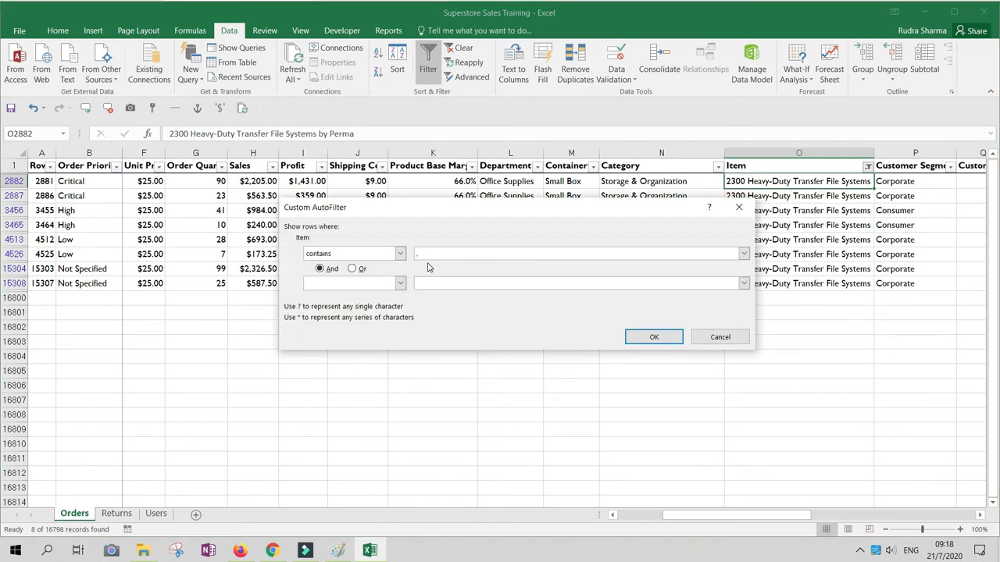
{"action": "left_click", "coordinate": [654, 338]}
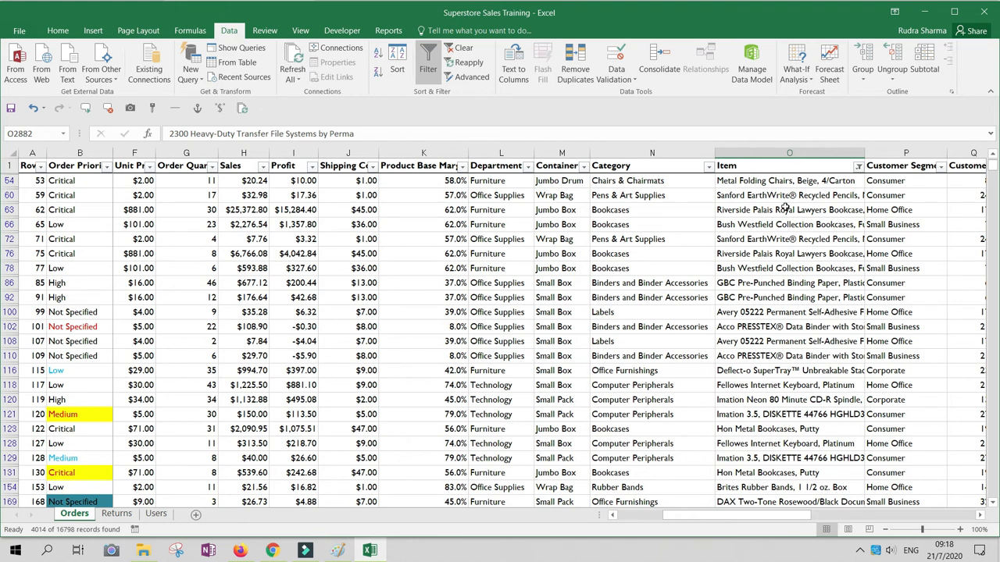
Search the Item column's filter list for a comma and for "Design", and look through the matching entries.
{"action": "left_click", "coordinate": [858, 165]}
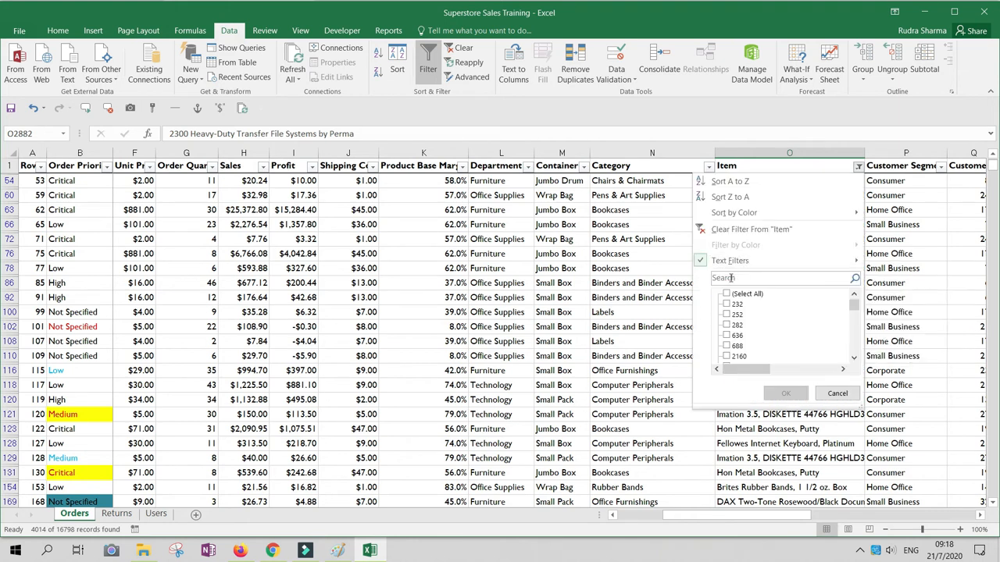
{"action": "type", "text": ","}
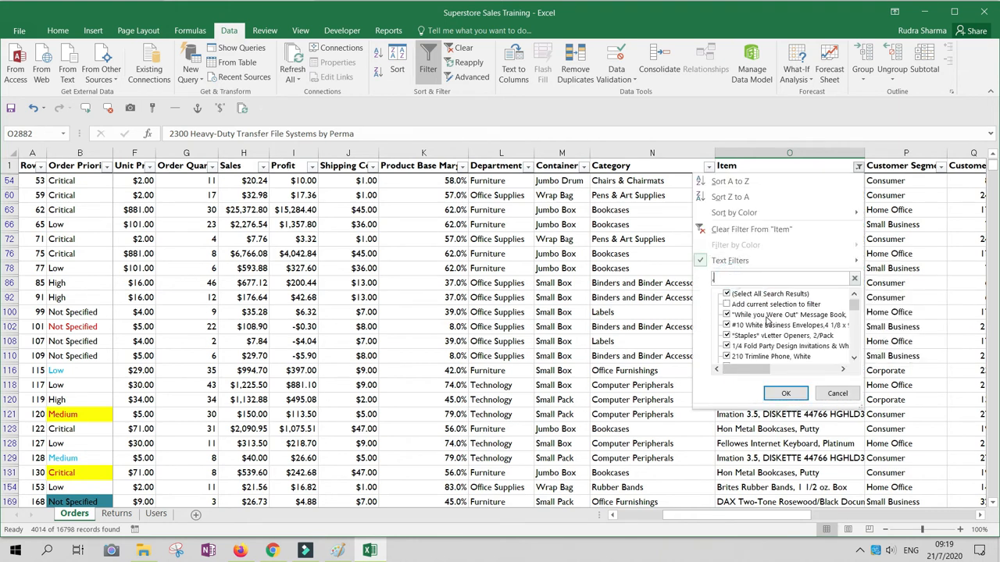
{"action": "key", "text": "BackSpace"}
{"action": "type", "text": "D"}
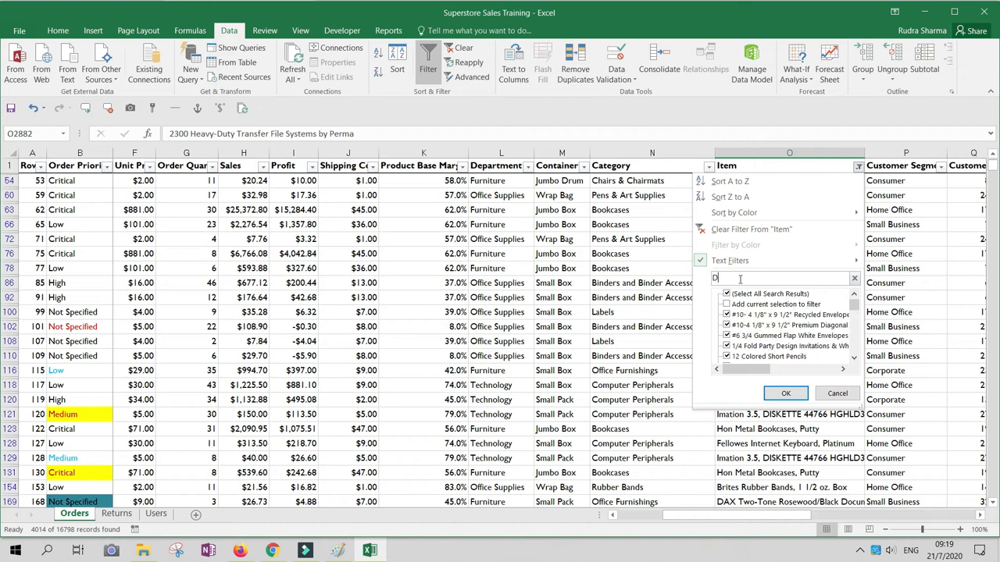
{"action": "type", "text": "esign"}
{"action": "mouse_move", "coordinate": [859, 310]}
{"action": "left_mouse_down"}
{"action": "mouse_move", "coordinate": [860, 344]}
{"action": "mouse_move", "coordinate": [847, 303]}
{"action": "left_mouse_up"}
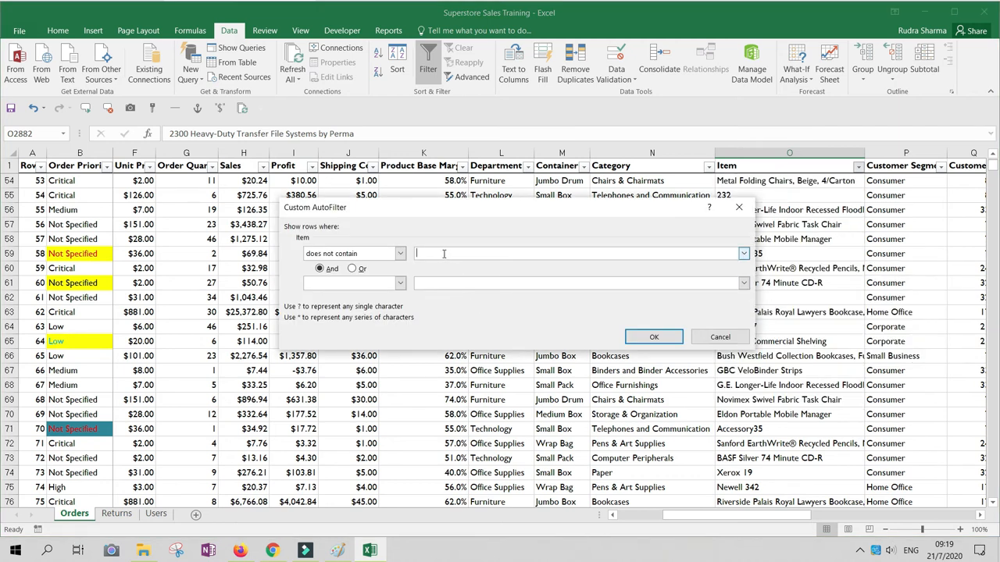
Apply a text filter to the Item column showing rows that do not contain "e".
{"action": "type", "text": "e"}
{"action": "key", "text": "Return"}
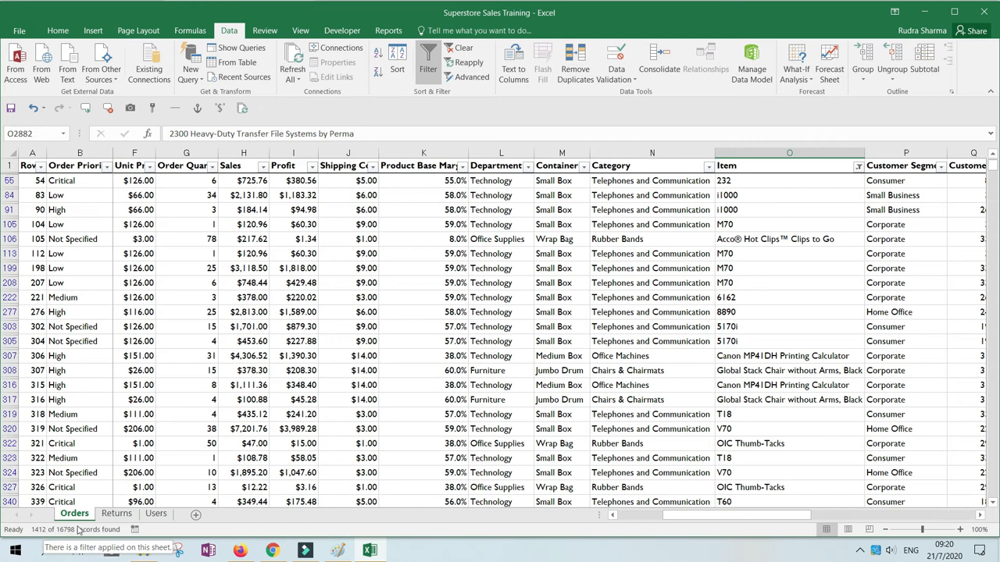
Change the Item text filter to show rows that do not contain "A".
{"action": "left_click", "coordinate": [859, 168]}
{"action": "mouse_move", "coordinate": [832, 261]}
{"action": "left_click", "coordinate": [900, 342]}
{"action": "type", "text": "A"}
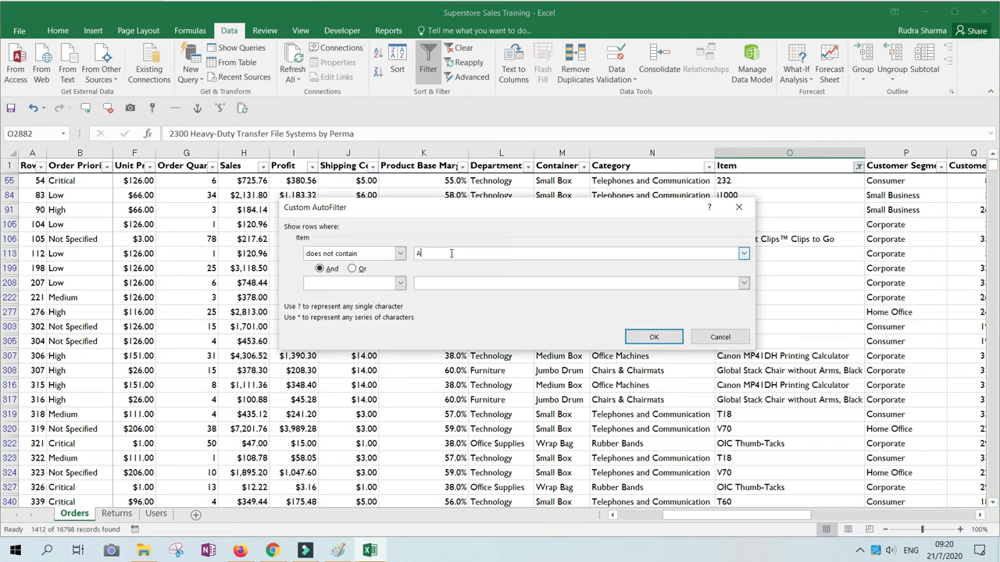
{"action": "left_click", "coordinate": [656, 337]}
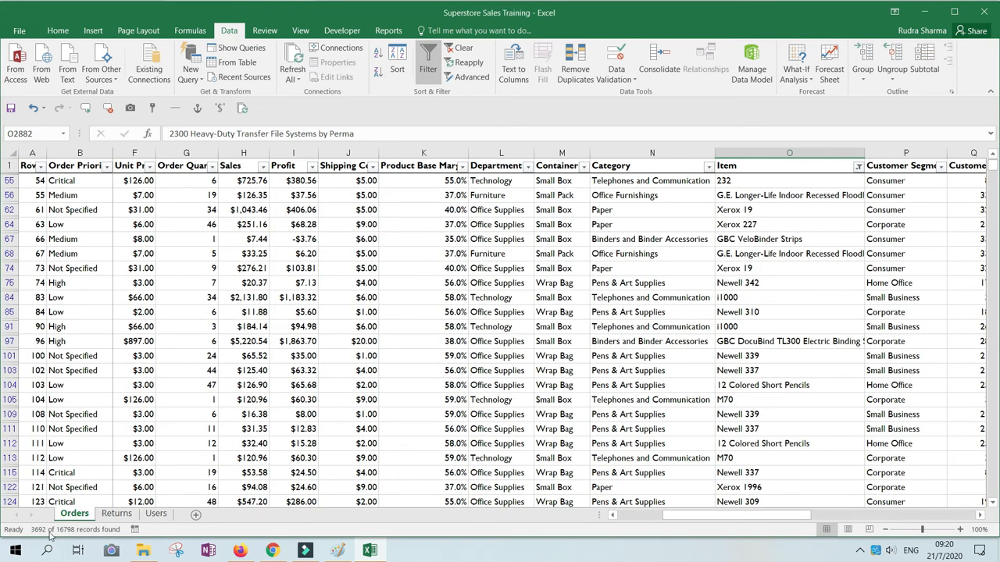
Apply a custom filter to the Item column for rows that do not contain "A" and do not contain "B", and select the Xerox 227 item.
{"action": "left_click", "coordinate": [858, 166]}
{"action": "mouse_move", "coordinate": [762, 266]}
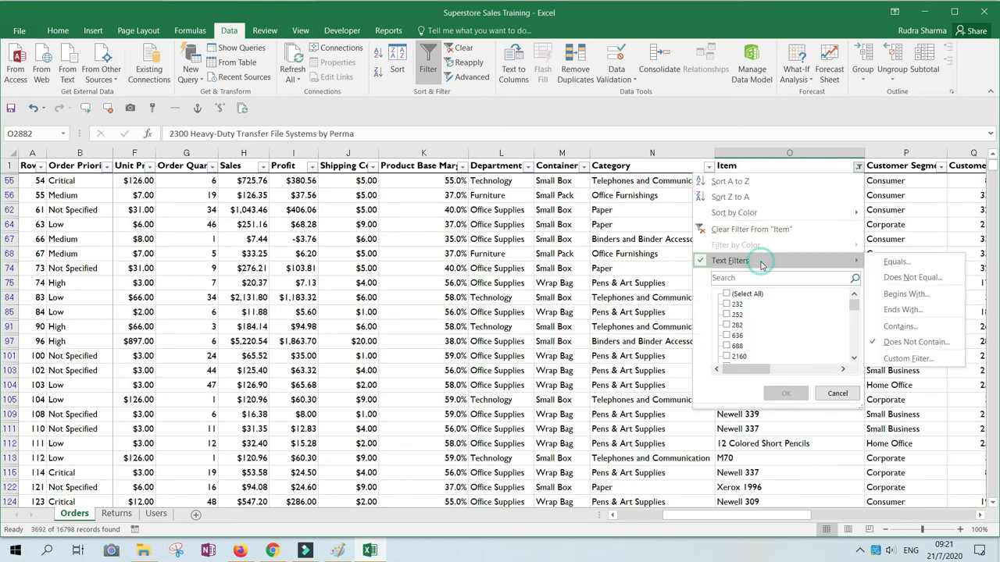
{"action": "left_click", "coordinate": [906, 359]}
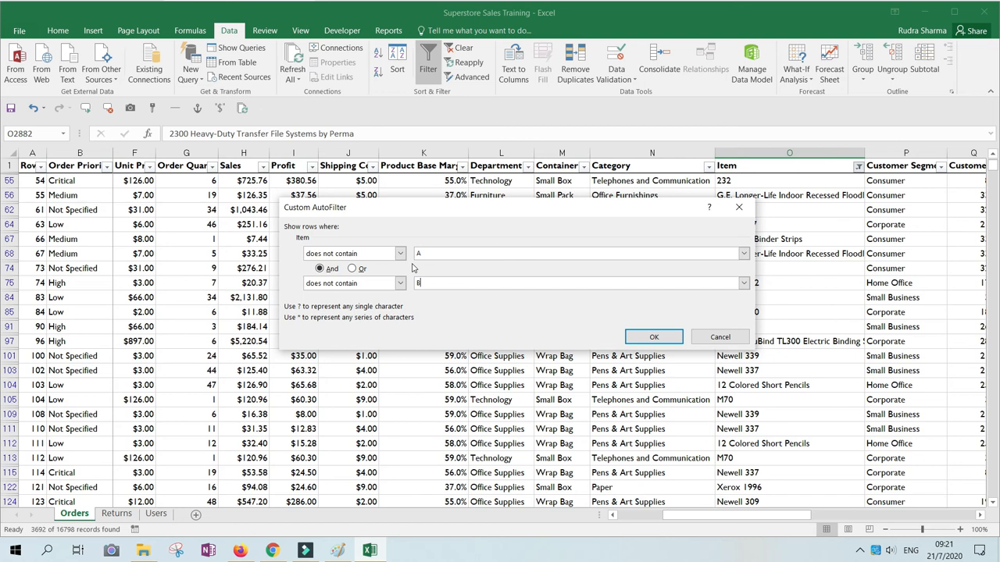
{"action": "left_click", "coordinate": [647, 337]}
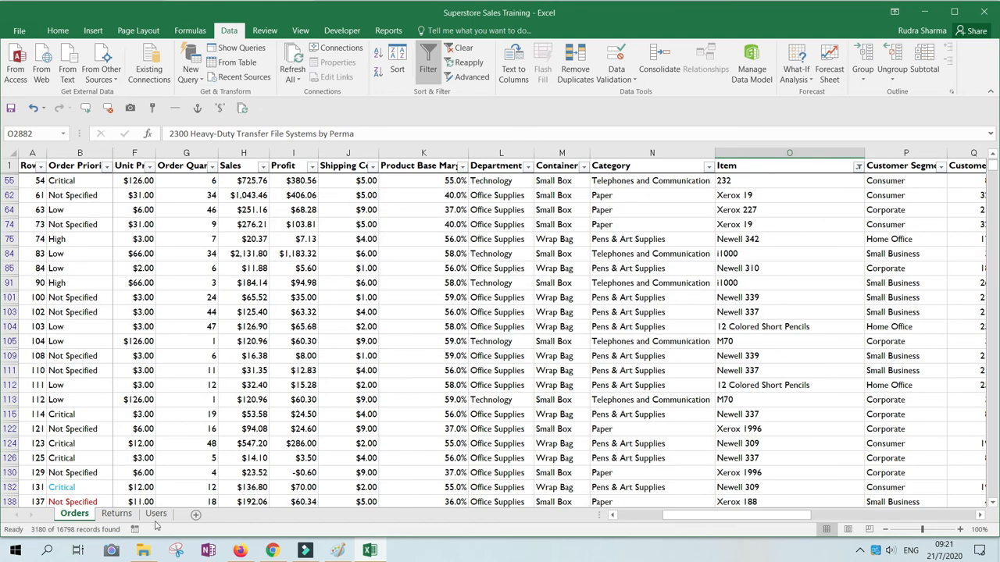
{"action": "left_click", "coordinate": [797, 210]}
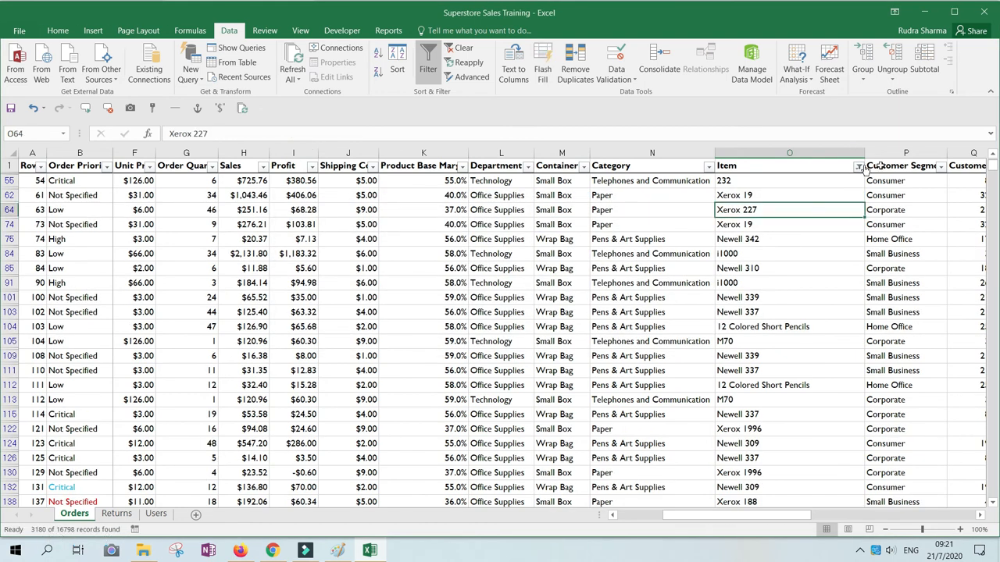
Edit the Item column's custom filter so its first condition is does not contain "X".
{"action": "left_click", "coordinate": [859, 167]}
{"action": "mouse_move", "coordinate": [770, 267]}
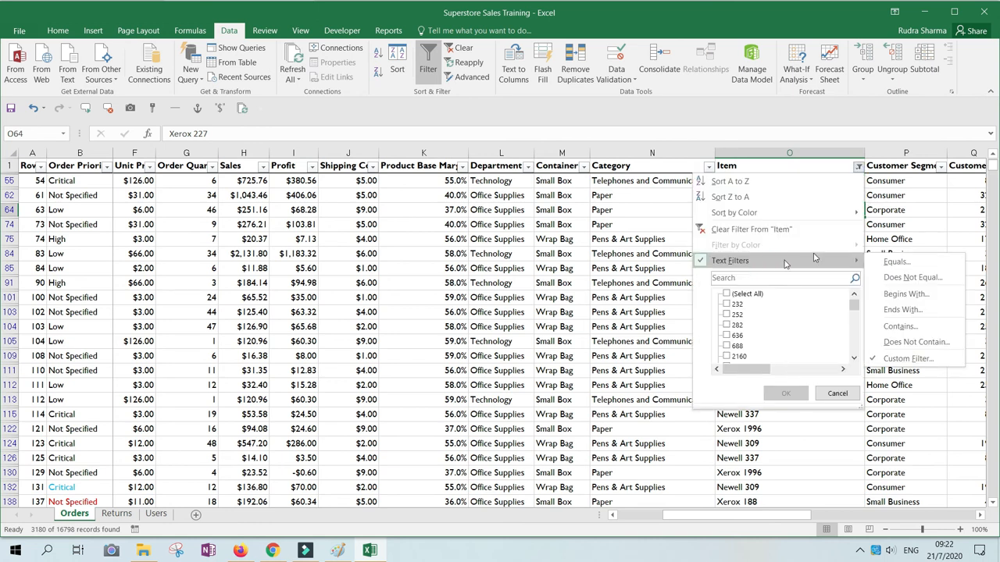
{"action": "left_click", "coordinate": [906, 359]}
{"action": "type", "text": "Xero"}
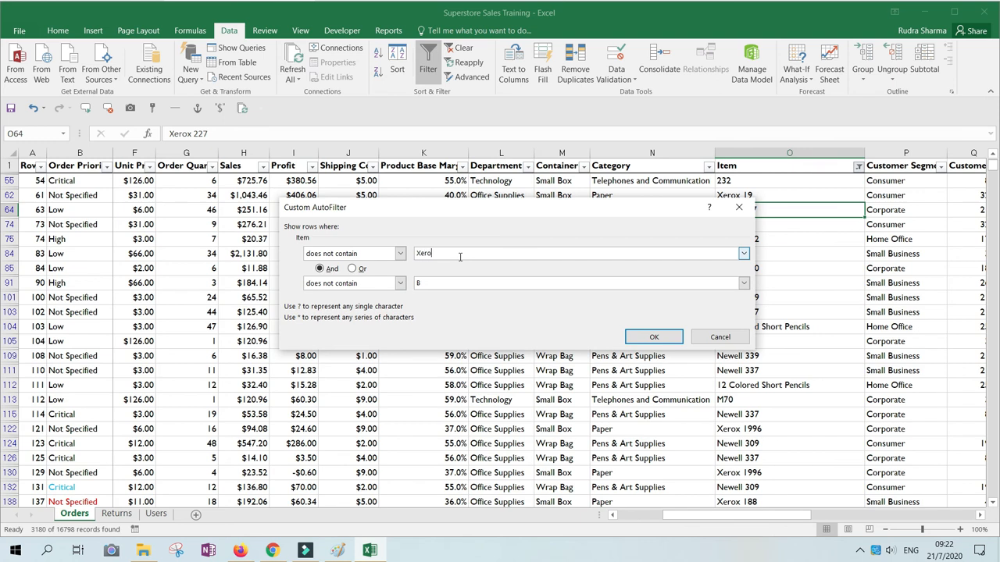
{"action": "key", "text": "BackSpace"}
{"action": "key", "text": "BackSpace"}
{"action": "key", "text": "BackSpace"}
Combine the conditions with Or, set the second to does not begin with "N", apply the Item filter, and select a Department cell.
{"action": "left_click", "coordinate": [352, 268]}
{"action": "left_click", "coordinate": [399, 283]}
{"action": "left_click", "coordinate": [362, 292]}
{"action": "left_click", "coordinate": [363, 286]}
{"action": "scroll", "coordinate": [351, 305], "scroll_direction": "up", "scroll_amount": 2}
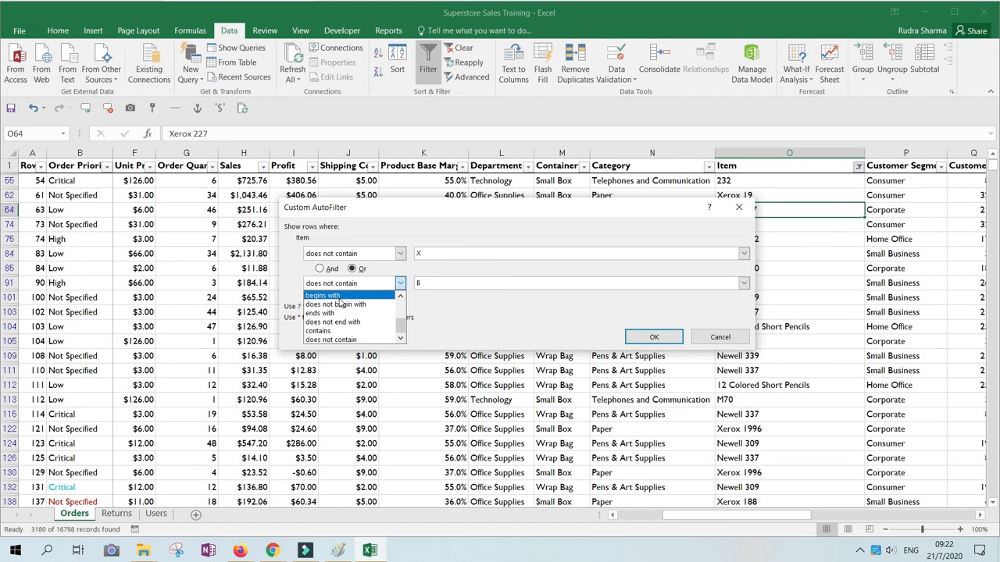
{"action": "left_click", "coordinate": [341, 306]}
{"action": "key", "text": "Tab"}
{"action": "type", "text": "N"}
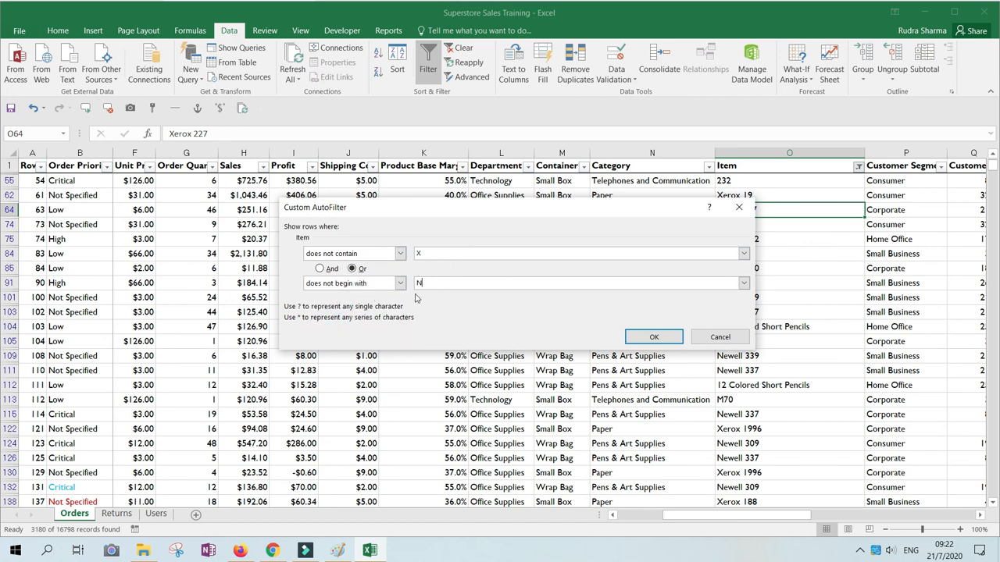
{"action": "left_click", "coordinate": [664, 342]}
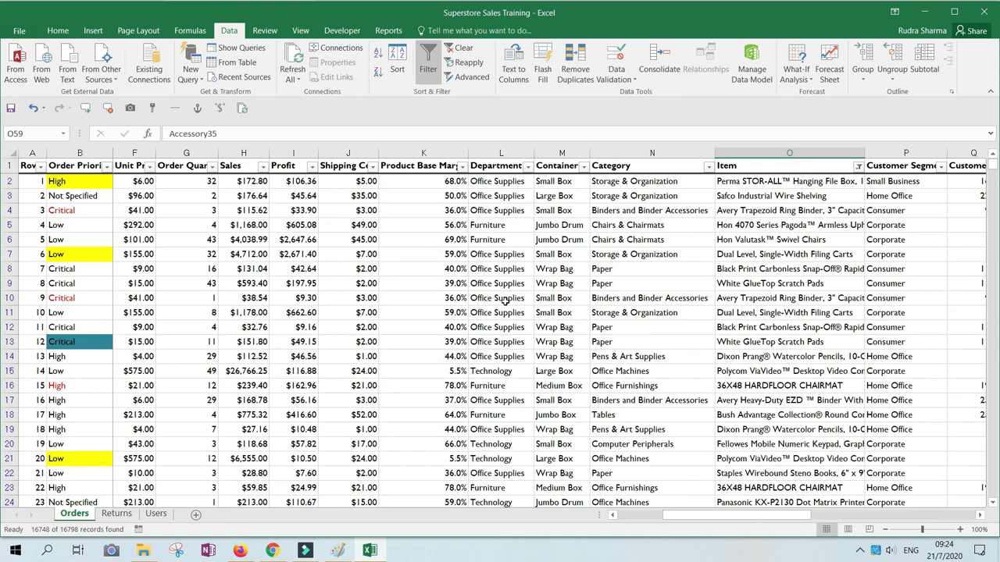
{"action": "left_click", "coordinate": [500, 298]}
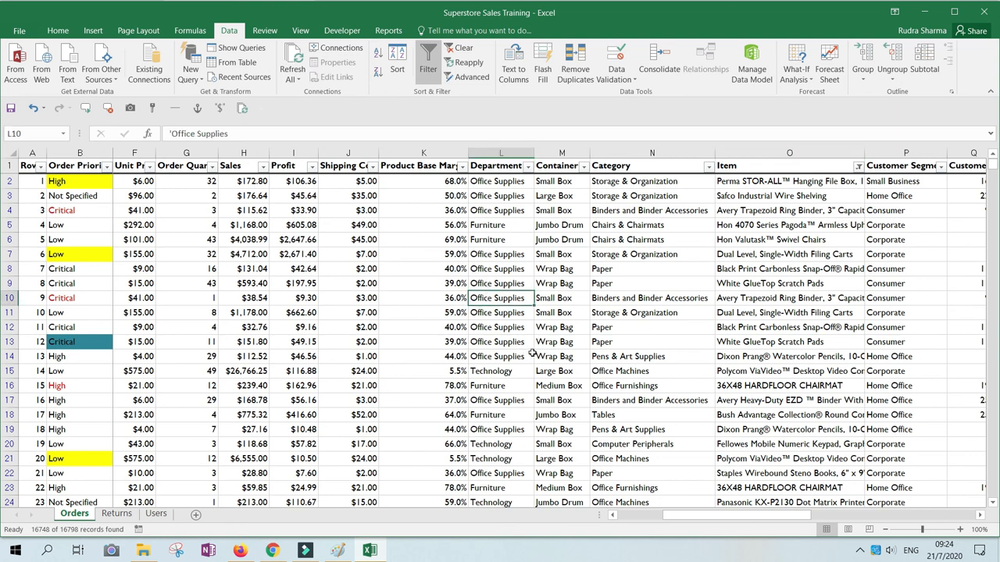